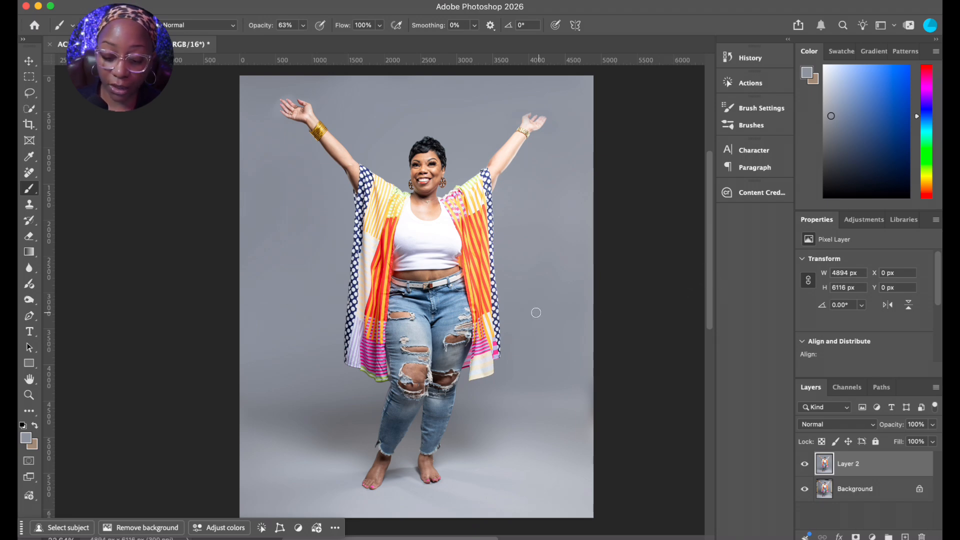
Select the woman on Layer 2 automatically with Select Subject
scroll(534, 314, "down", 2)
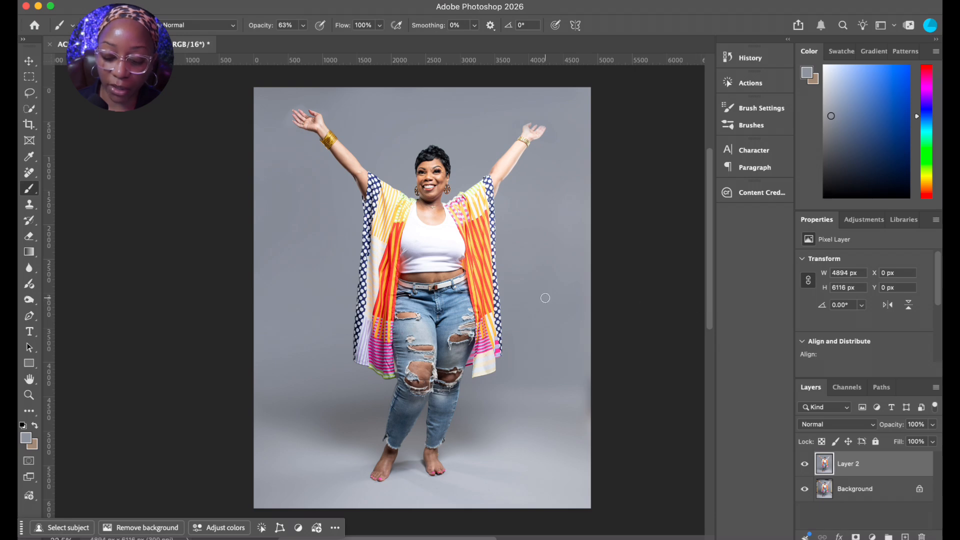
scroll(545, 298, "down", 2)
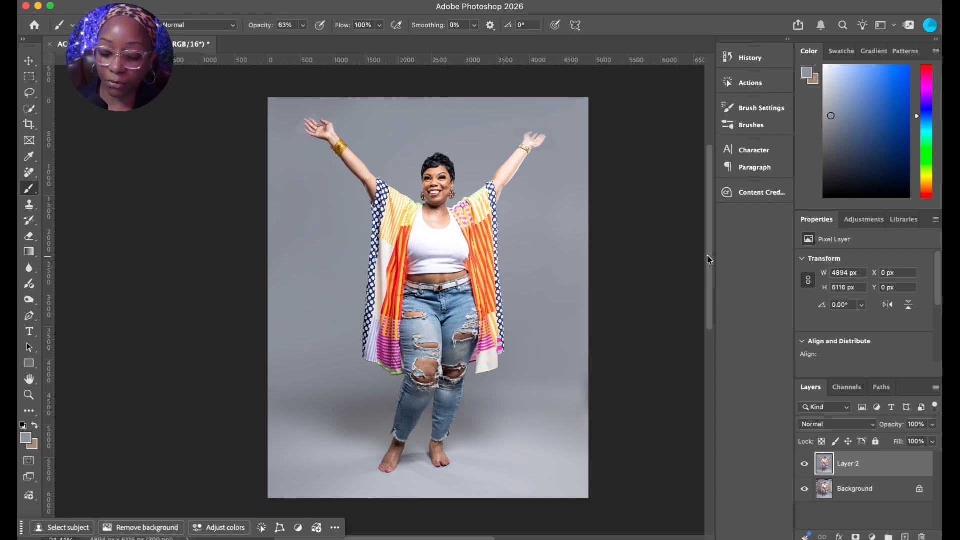
left_click_drag(708, 255, 714, 326)
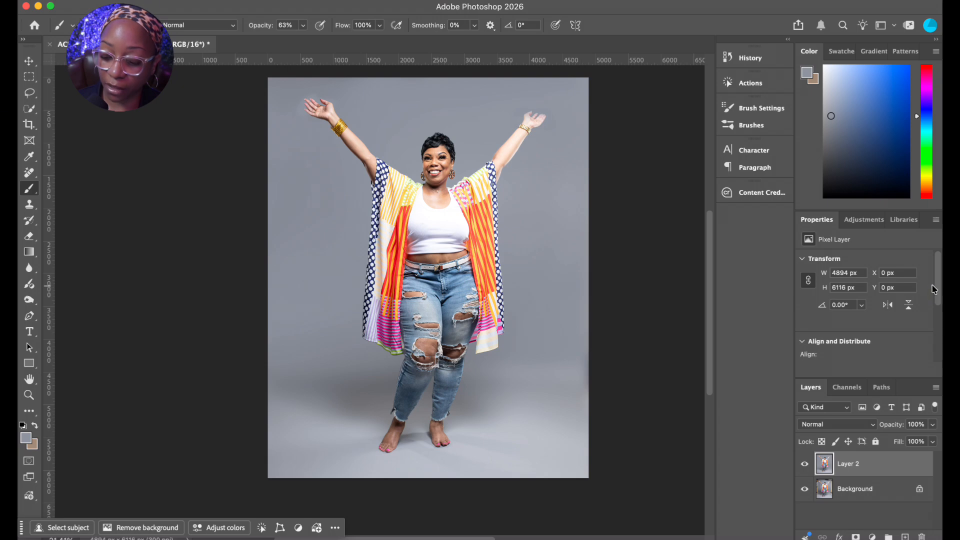
left_click_drag(937, 292, 939, 374)
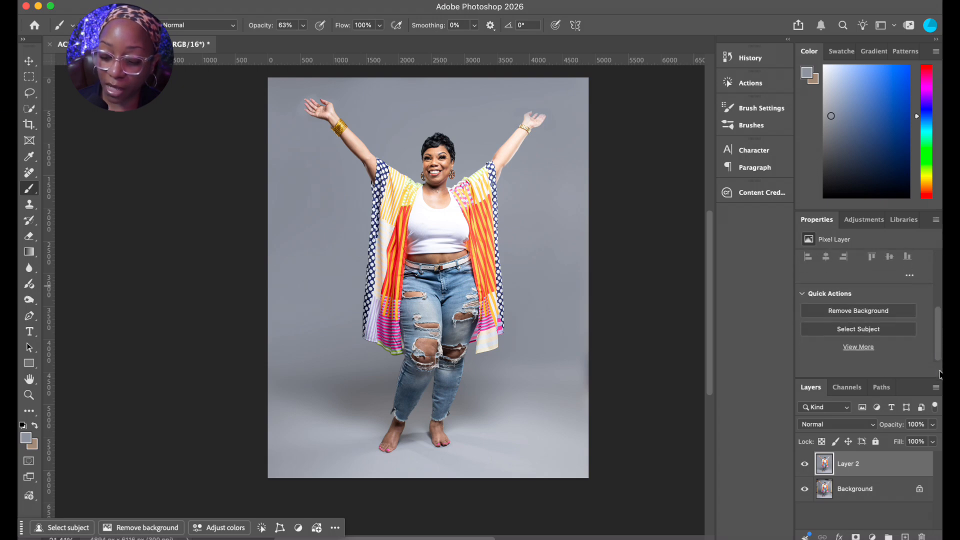
left_click(849, 334)
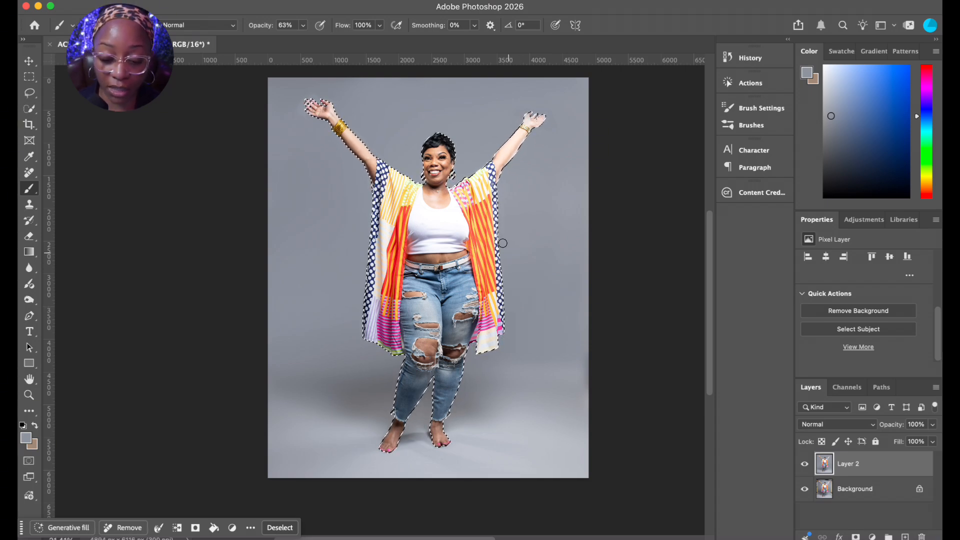
Examine the selection outline around the woman's hair, earrings, raised arm and clothing for accuracy
scroll(457, 163, "up", 3)
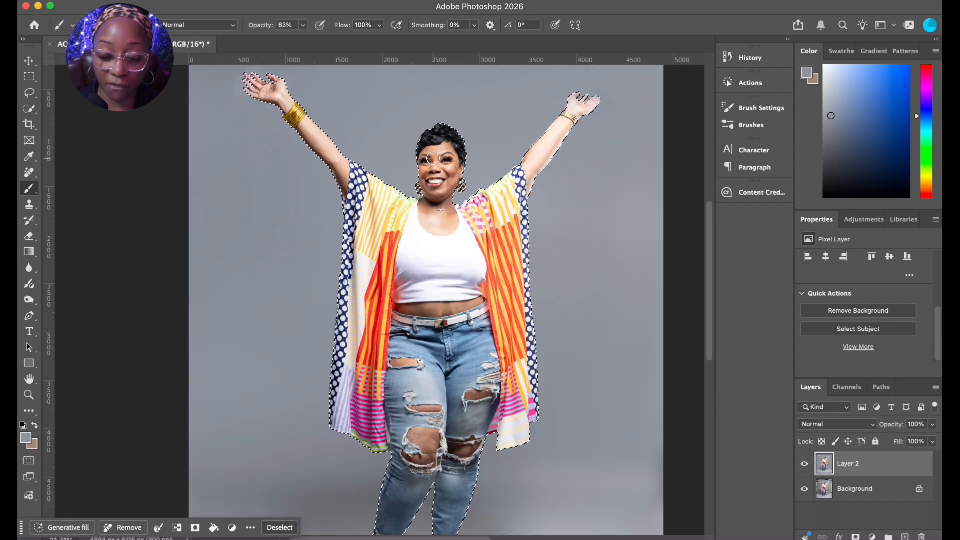
scroll(476, 184, "up", 5)
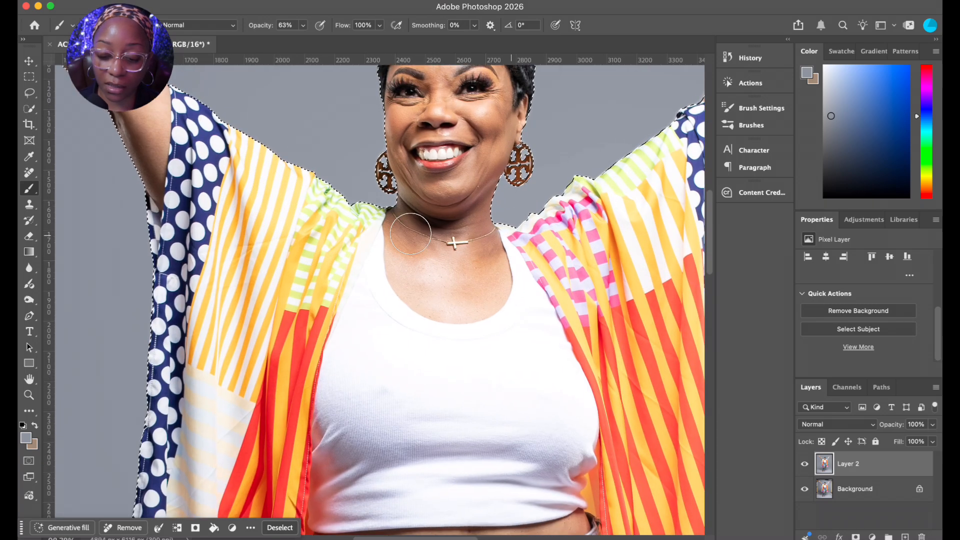
scroll(356, 255, "down", 1)
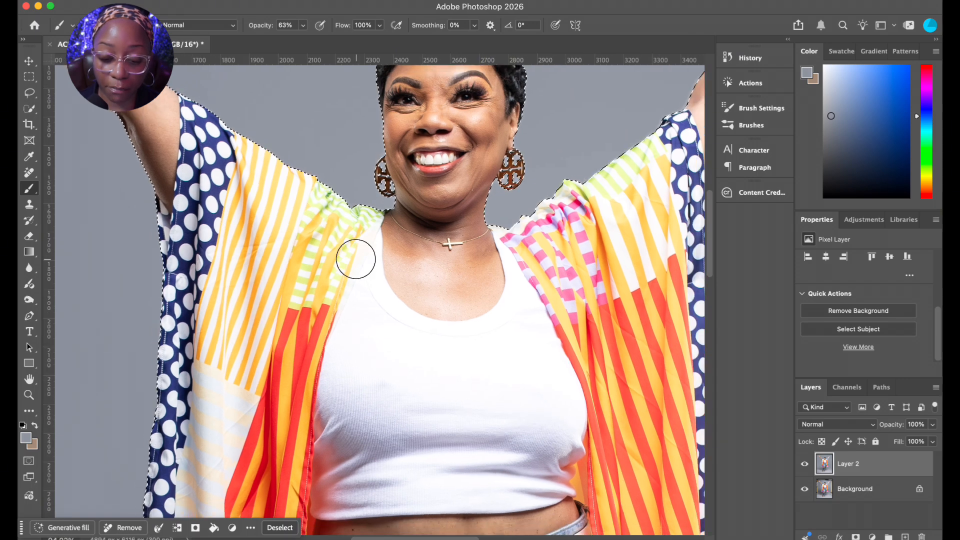
left_click_drag(368, 196, 370, 322)
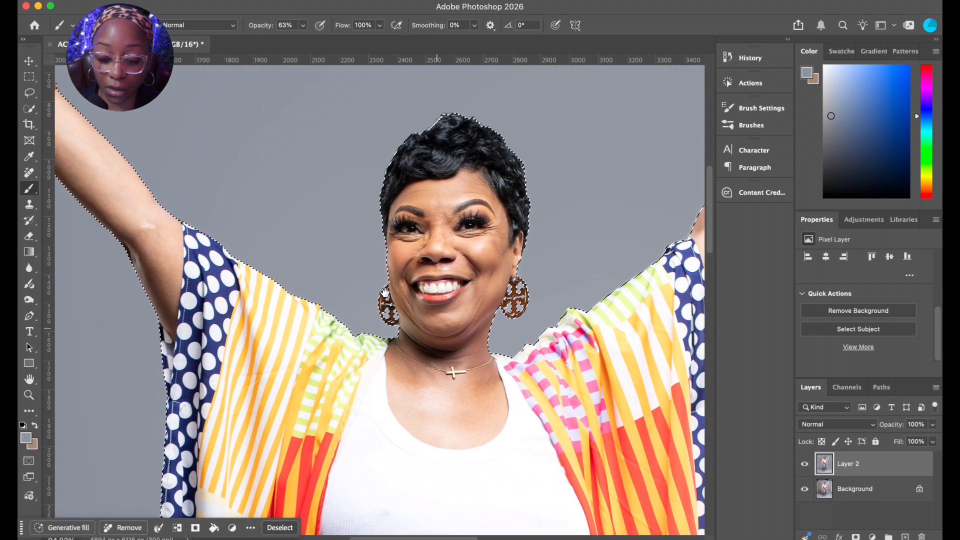
key("space")
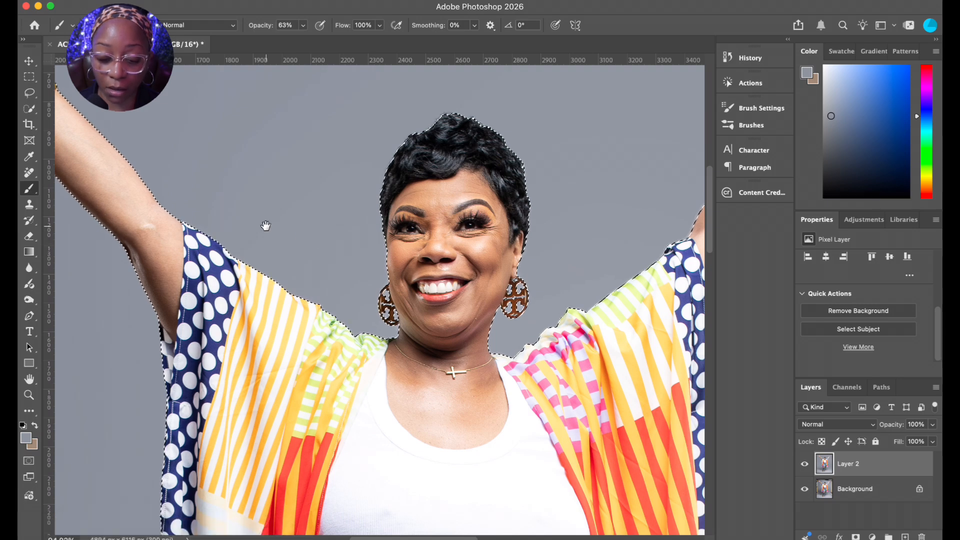
mouse_move(265, 226)
left_mouse_down()
mouse_move(321, 278)
mouse_move(510, 347)
mouse_move(352, 284)
left_mouse_up()
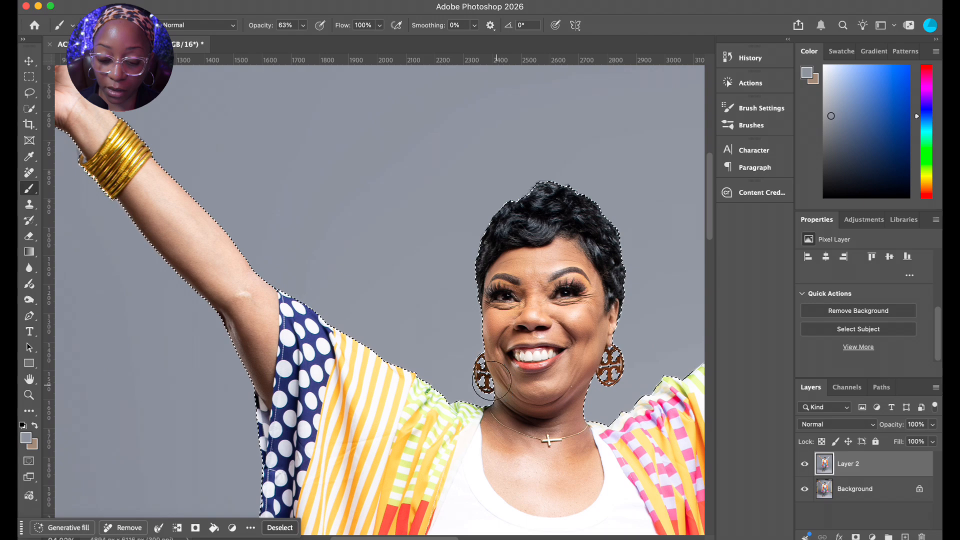
key("space")
left_click_drag(338, 208, 245, 233)
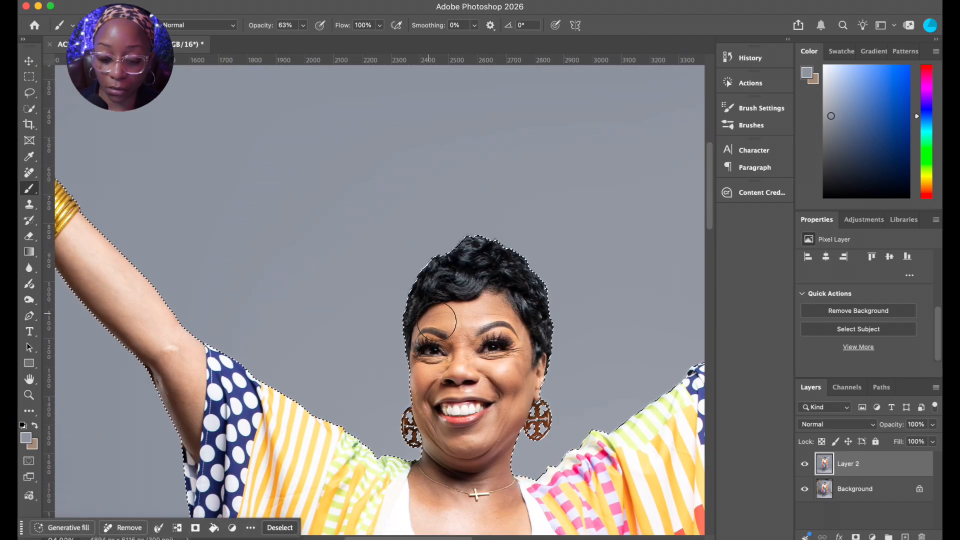
scroll(433, 322, "down", 5)
scroll(433, 321, "down", 5)
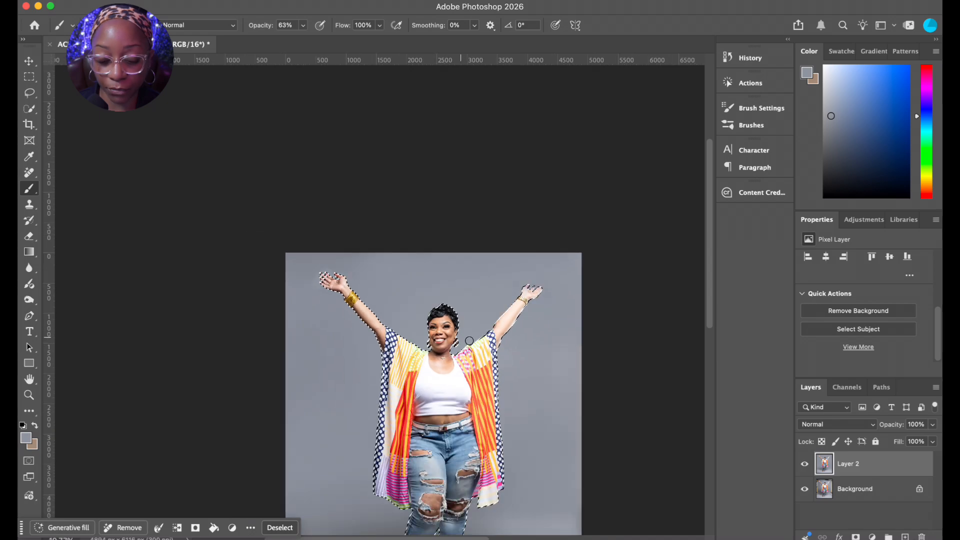
left_click_drag(471, 301, 460, 231)
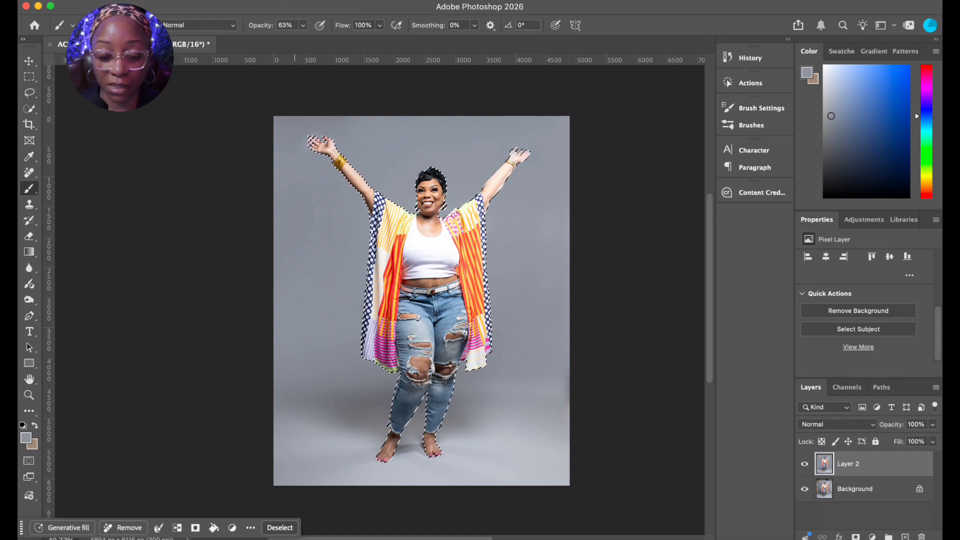
Invert the selection to cover the backdrop and add a Solid Color fill layer in blue #304981
left_click(293, 0)
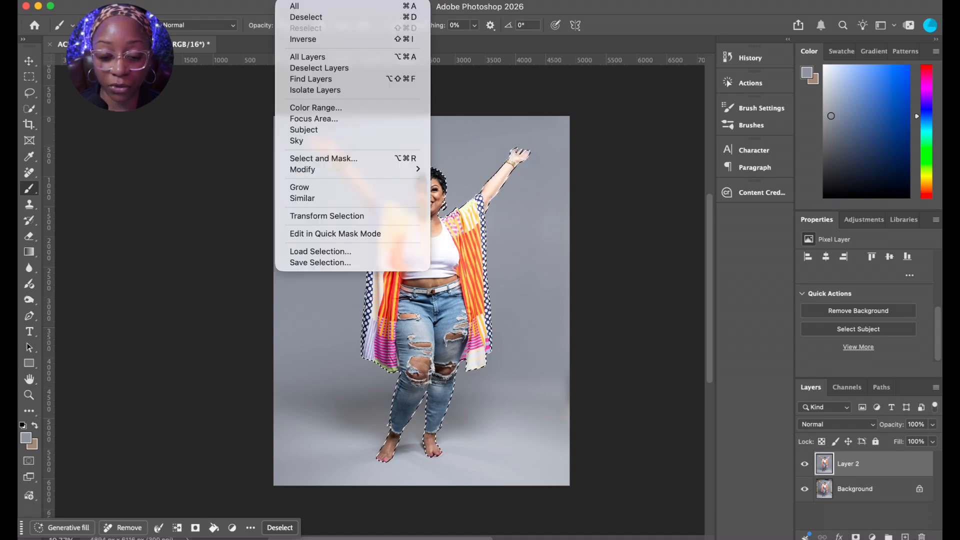
left_click(309, 38)
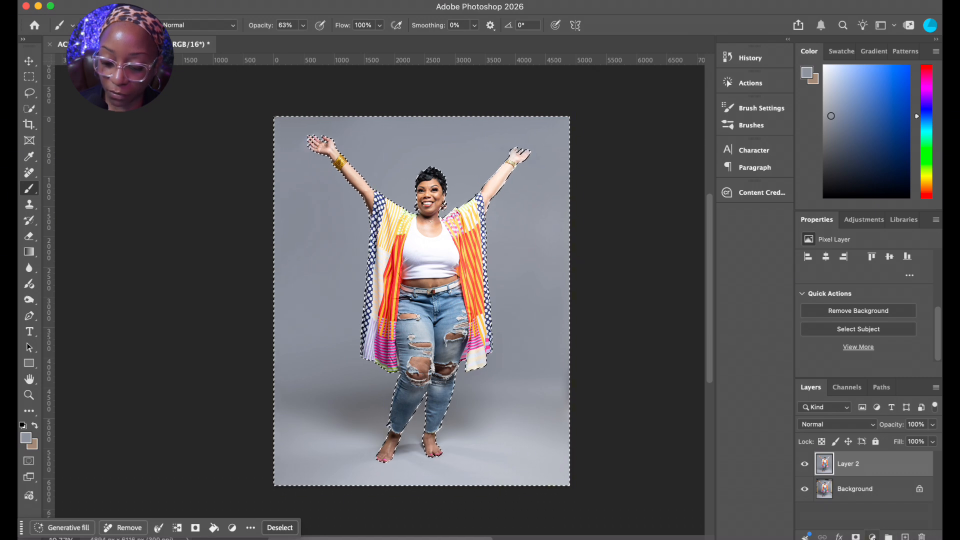
left_click(872, 536)
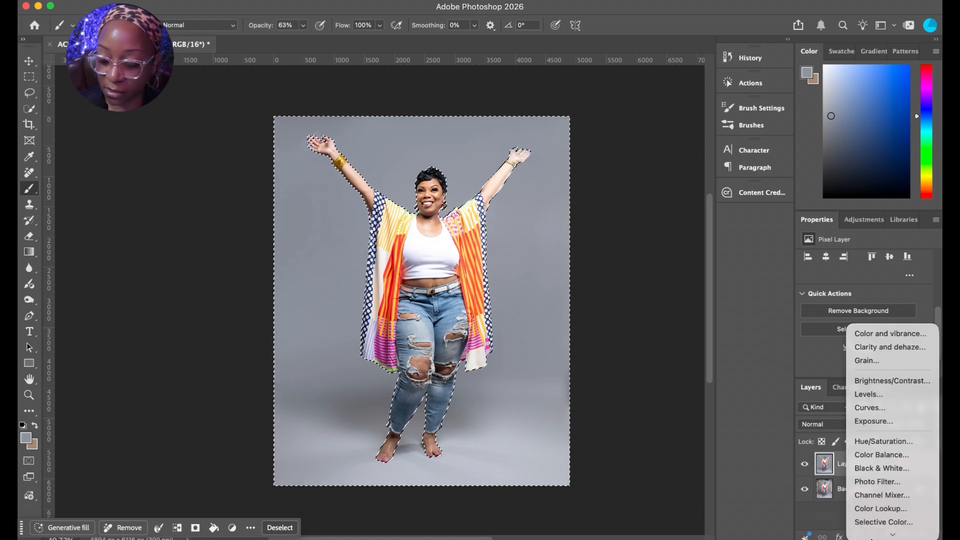
mouse_move(871, 538)
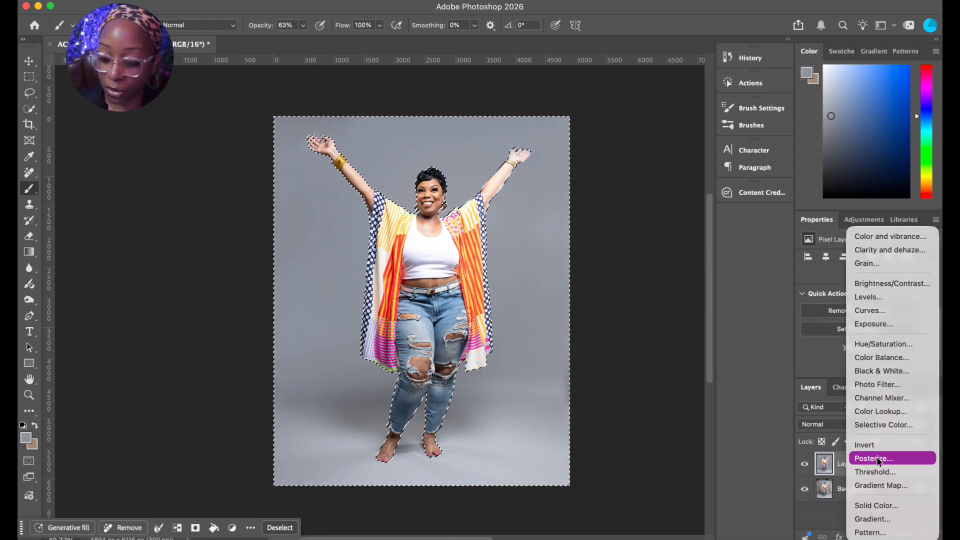
left_click(882, 508)
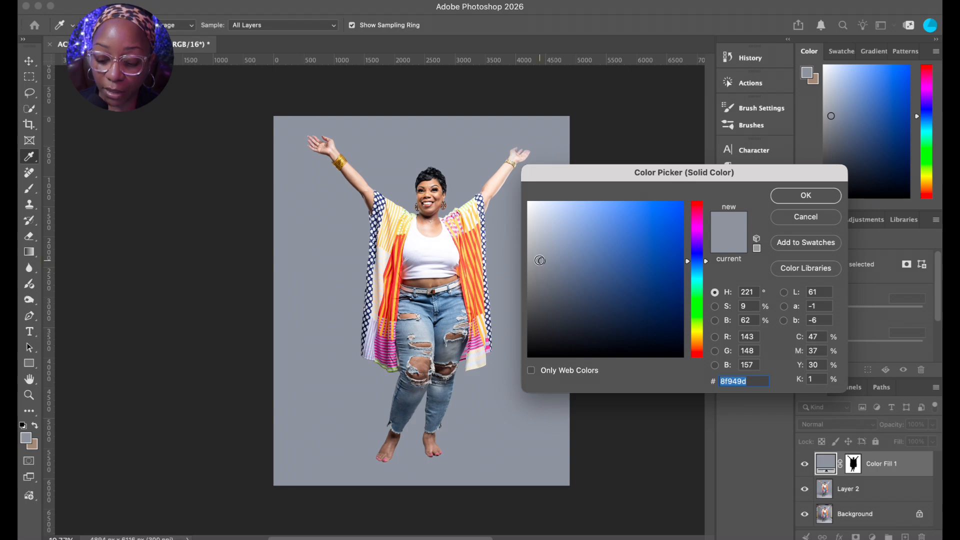
left_click_drag(543, 261, 584, 246)
left_click_drag(597, 262, 626, 279)
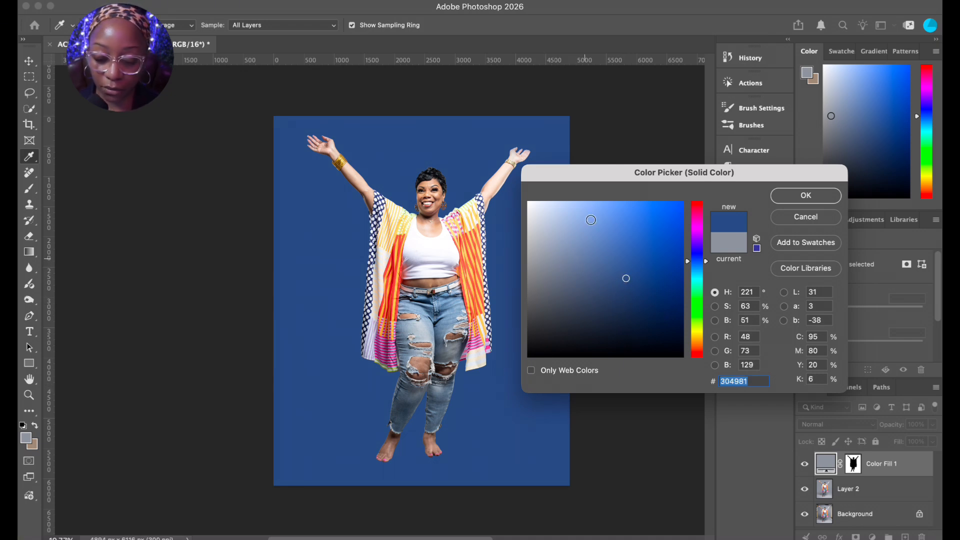
left_click(806, 196)
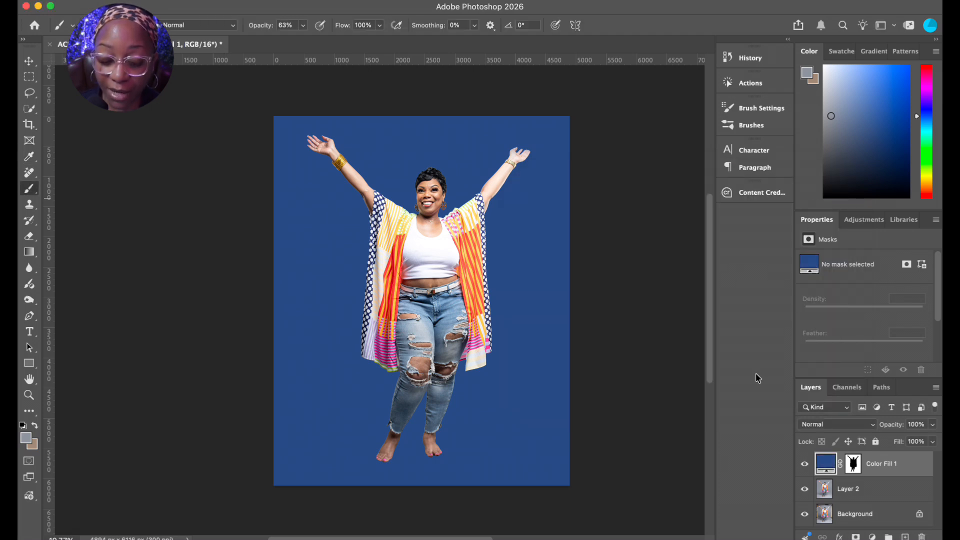
Examine how the flat blue fill meets the legs and feet, and check the floor area for shadows
scroll(395, 372, "up", 1)
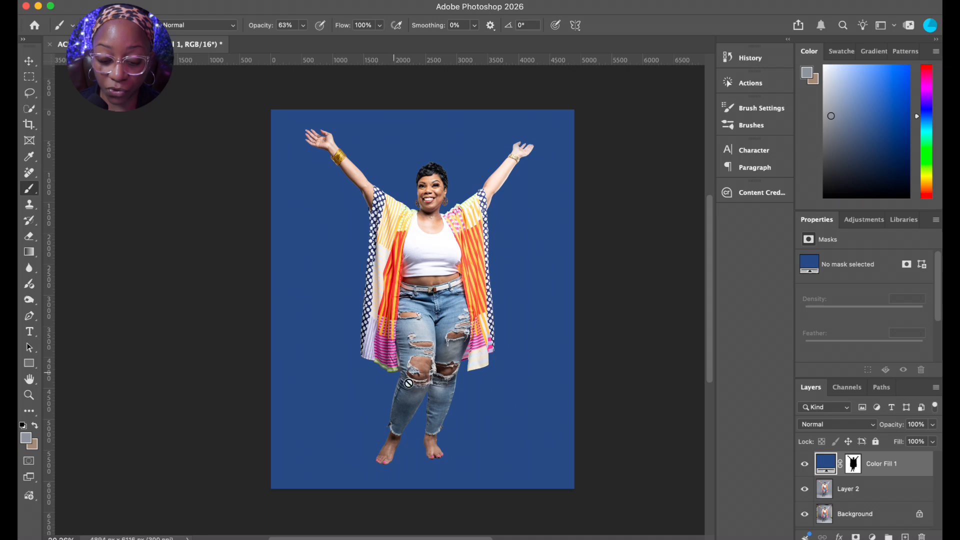
scroll(408, 383, "up", 4)
left_click_drag(498, 382, 503, 279)
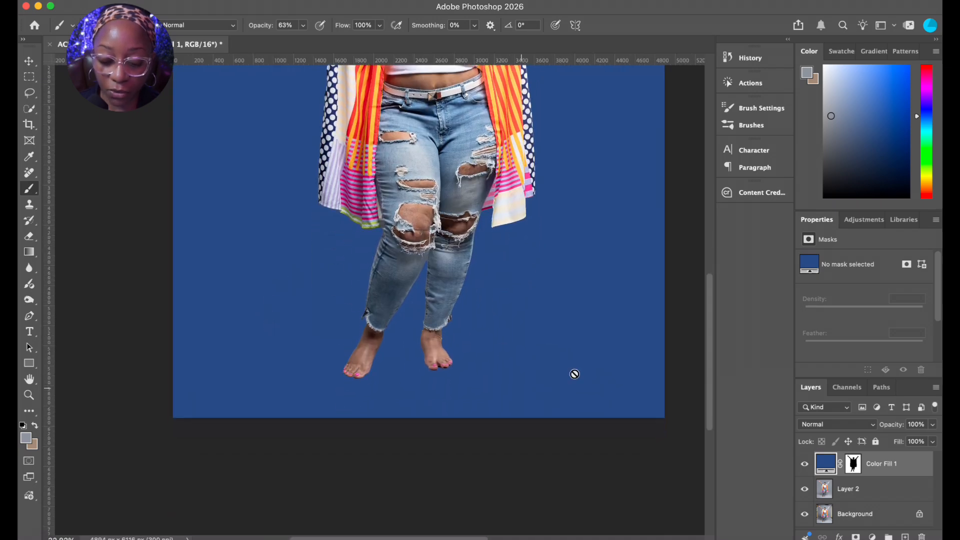
scroll(527, 298, "down", 1)
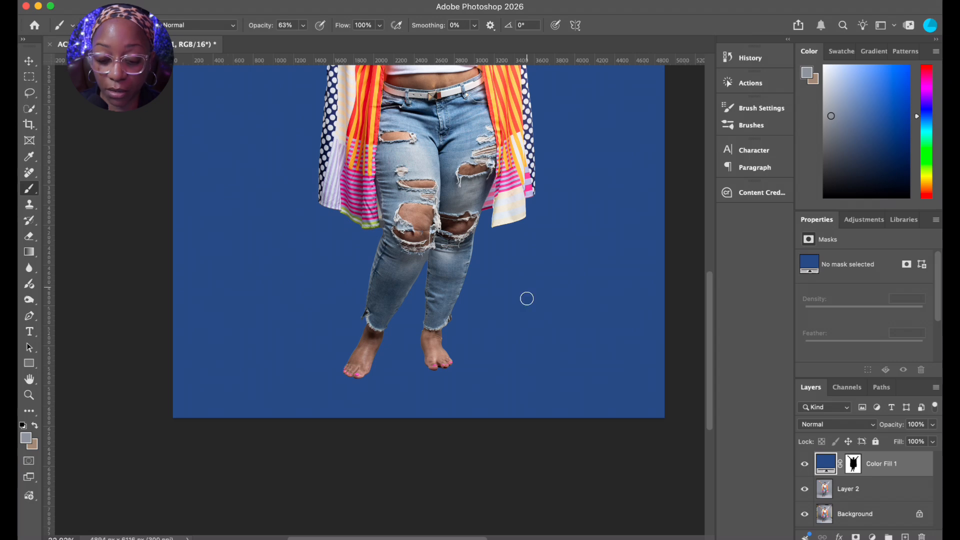
scroll(527, 299, "down", 2)
left_click_drag(525, 279, 516, 333)
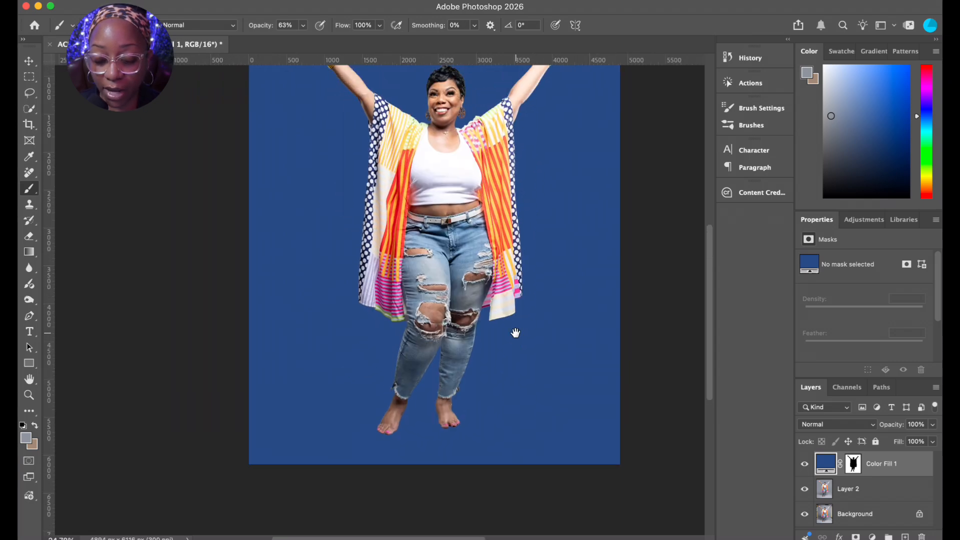
scroll(515, 333, "down", 1)
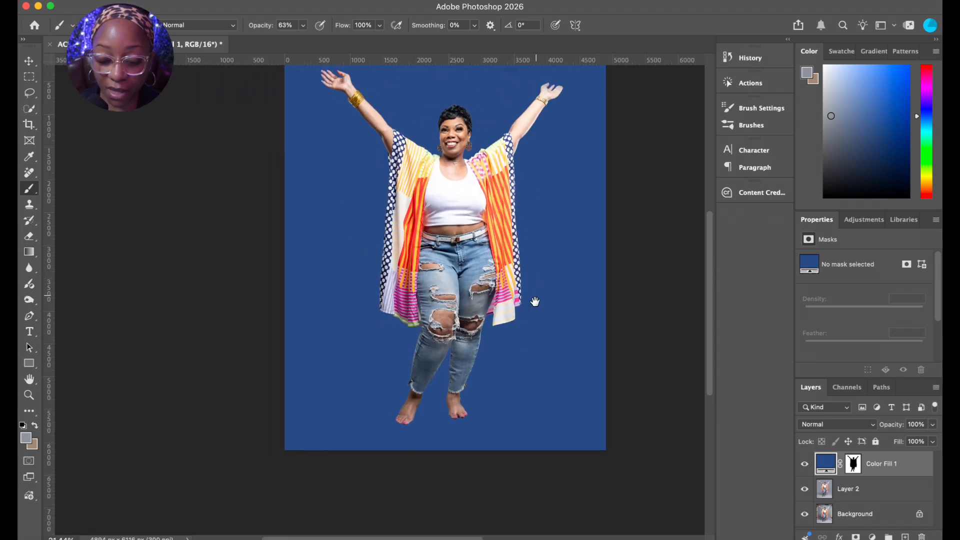
left_click_drag(535, 301, 525, 322)
scroll(525, 321, "down", 1)
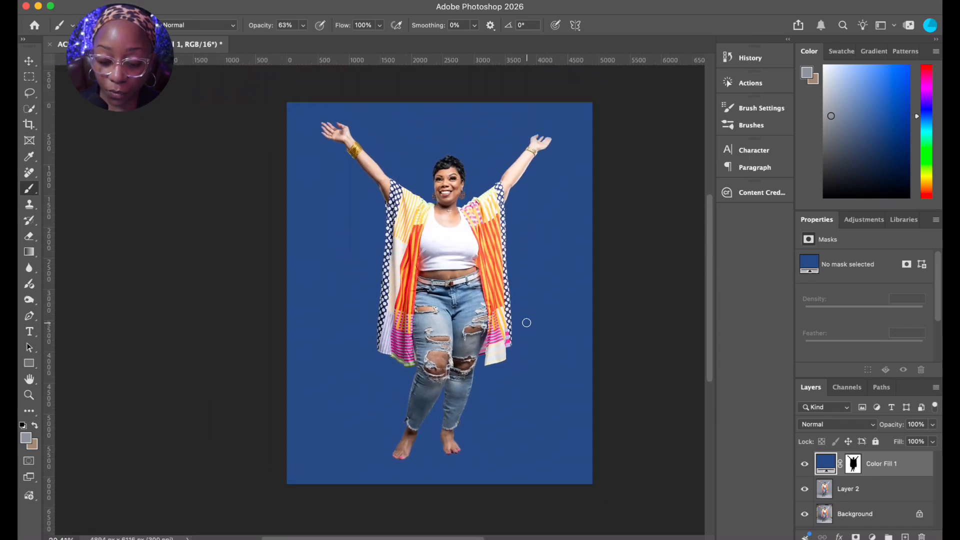
Set the Color Fill 1 layer's blend mode to Multiply and inspect the floor shadows around the feet
left_click(838, 425)
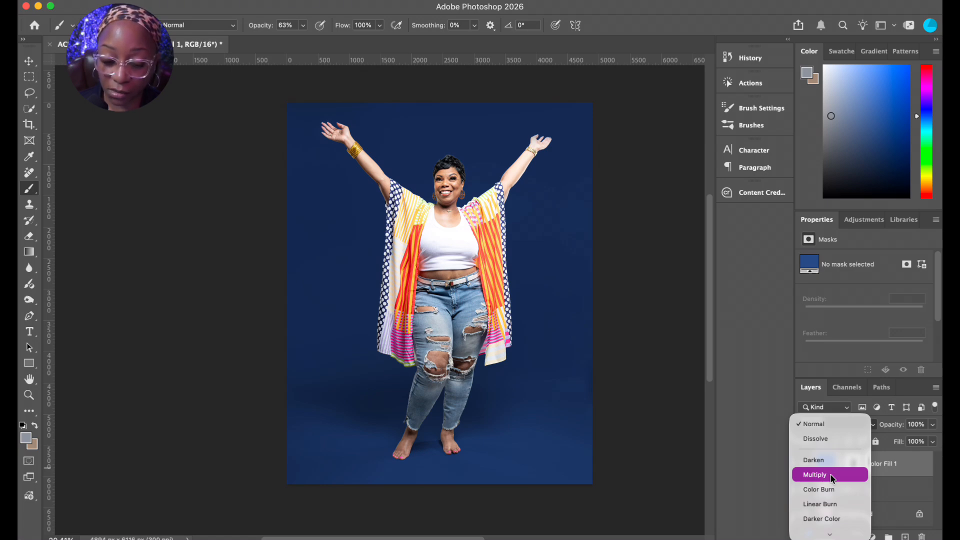
left_click(830, 474)
scroll(394, 453, "up", 1)
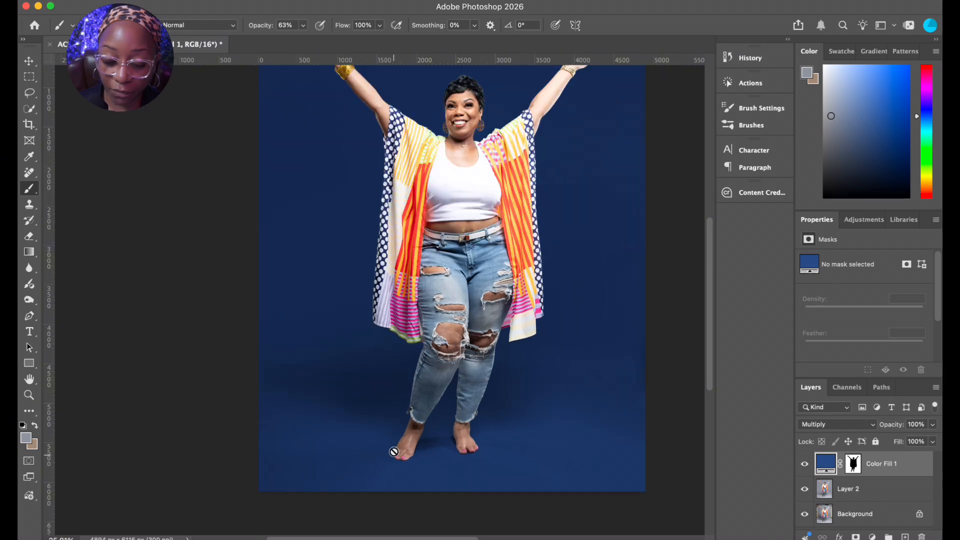
scroll(394, 452, "up", 1)
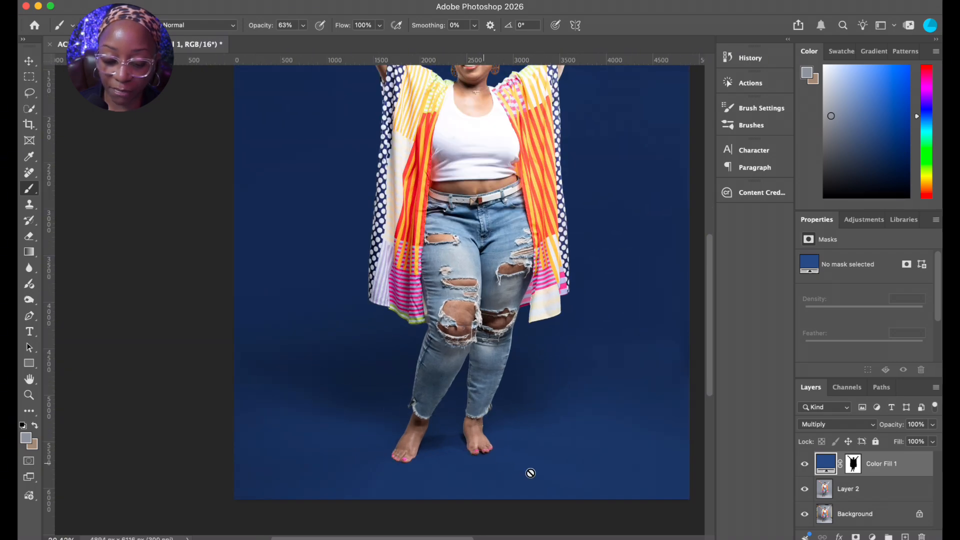
scroll(569, 430, "down", 3)
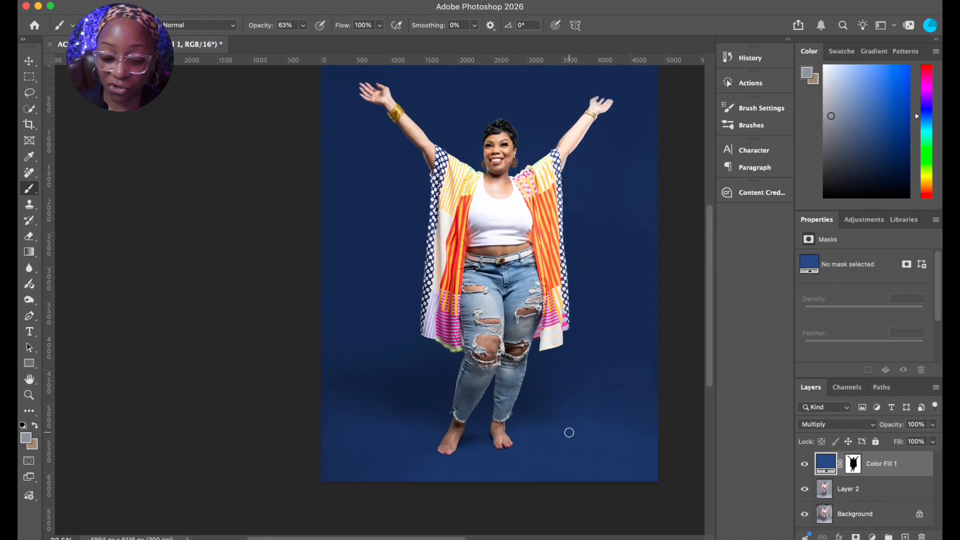
scroll(574, 401, "down", 2)
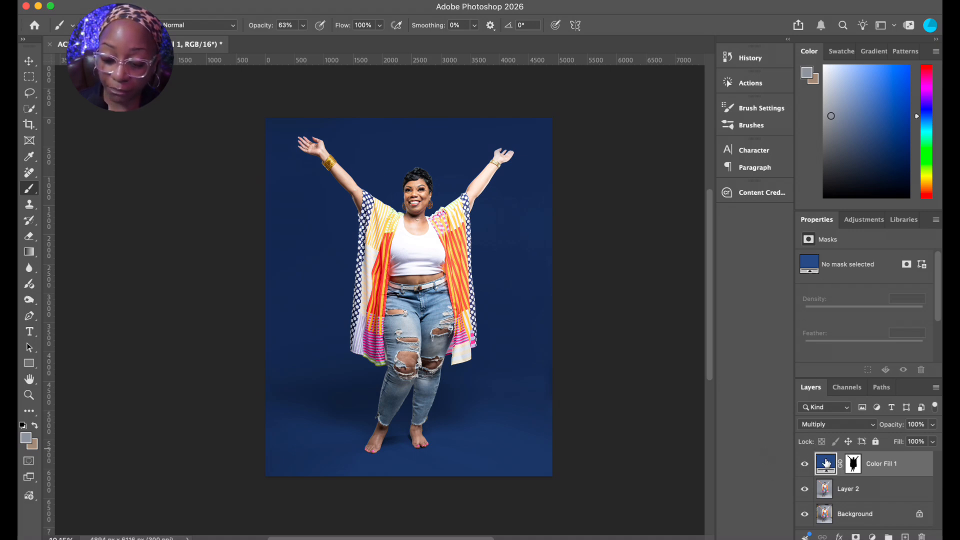
Recolor the Color Fill 1 layer from blue to light lavender #c0aadc
double_click(826, 462)
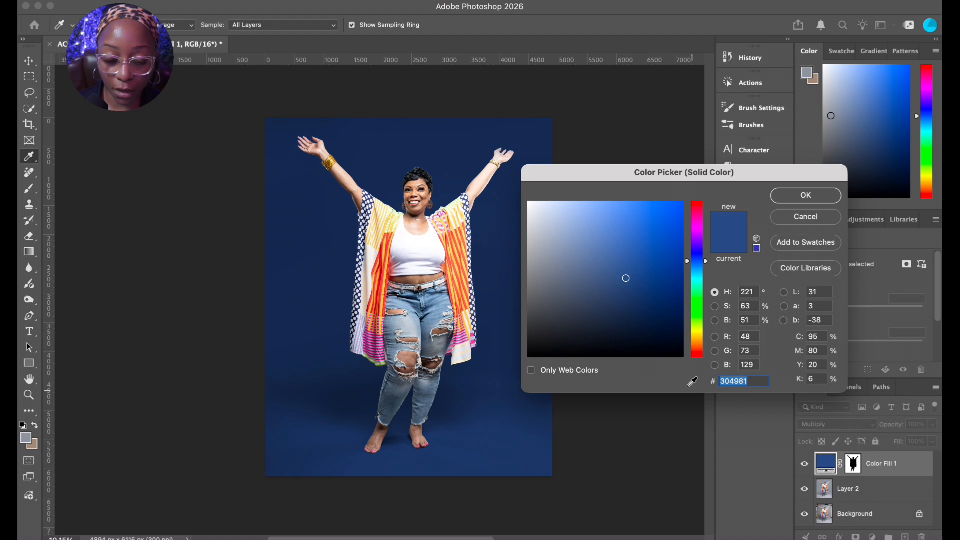
left_click(699, 244)
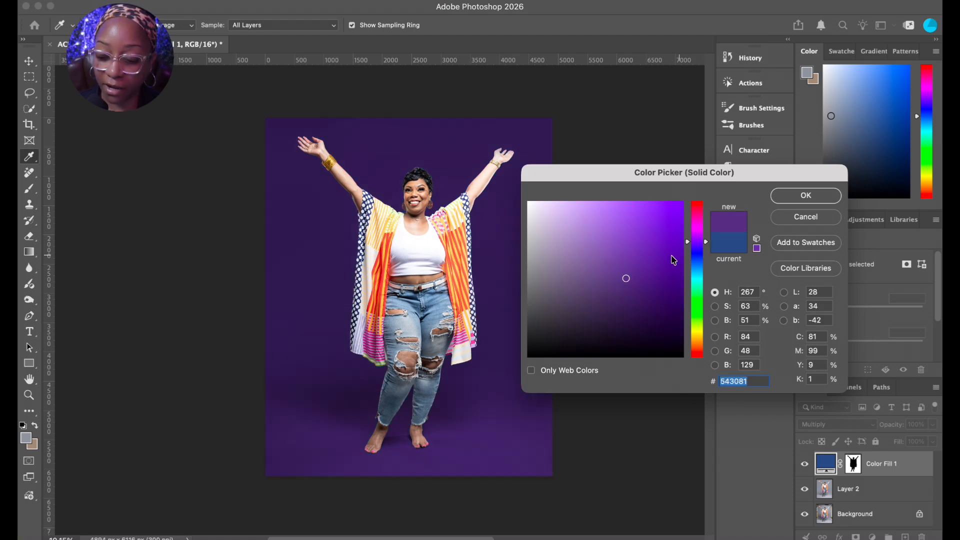
left_click(611, 260)
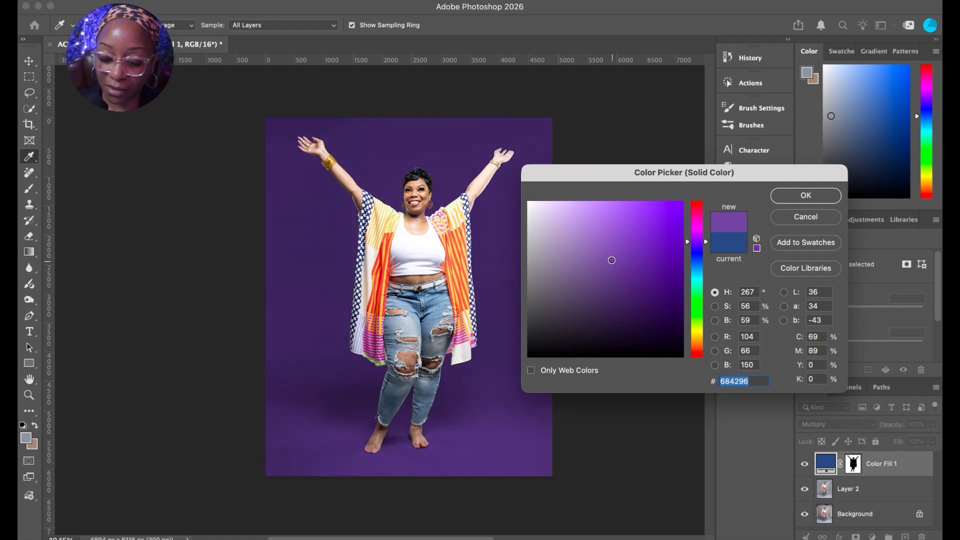
left_click_drag(611, 260, 563, 222)
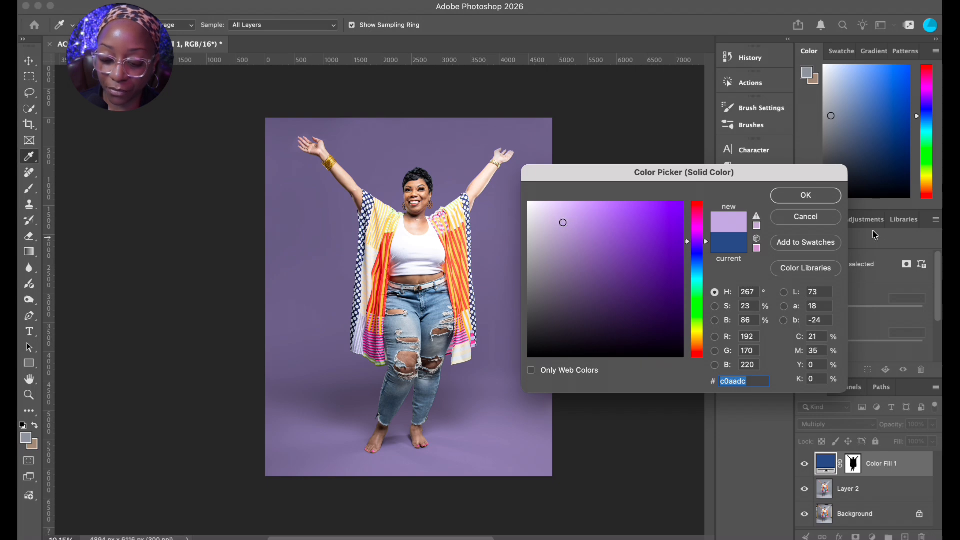
left_click(806, 196)
key("b")
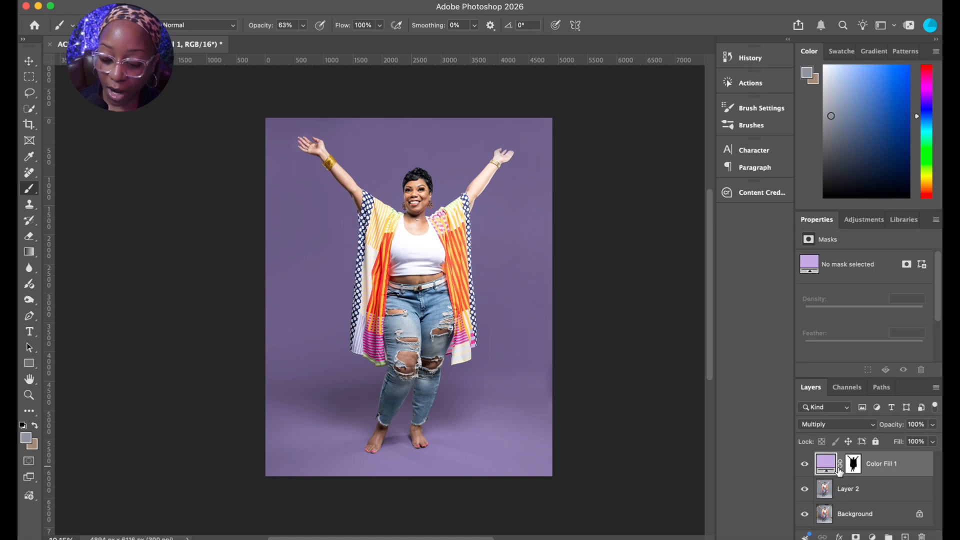
Hide the lavender Color Fill 1 layer and make a visible duplicate of it above
left_click(804, 469)
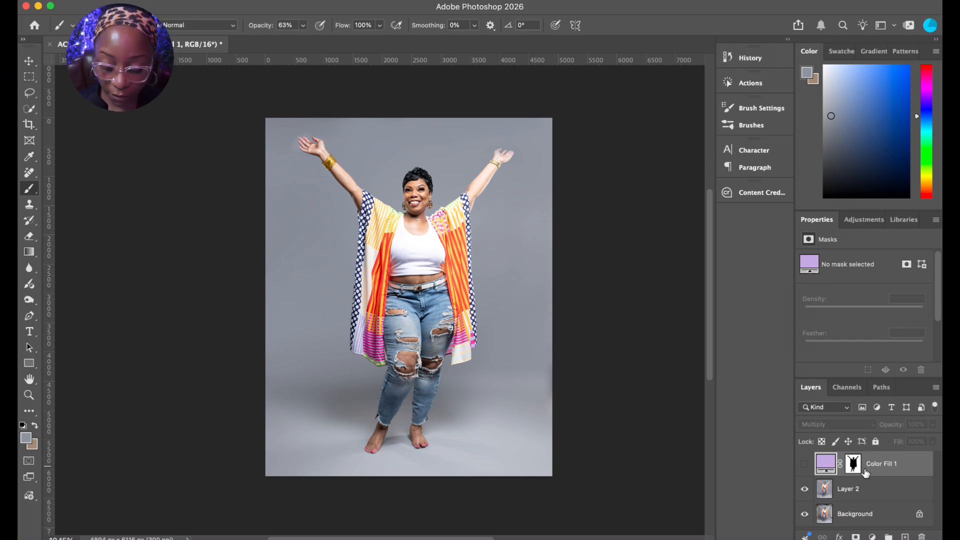
key("super+j")
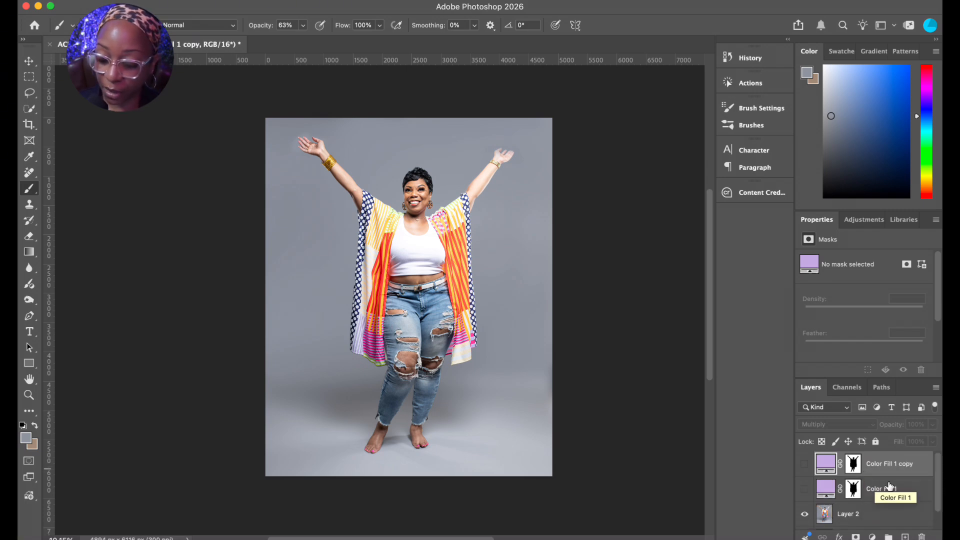
left_click(804, 466)
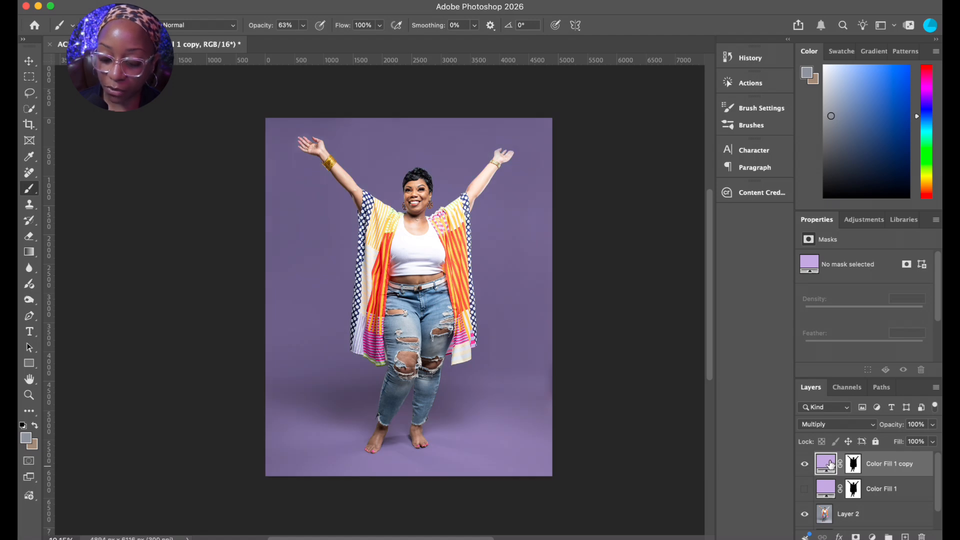
Recolor the Color Fill 1 copy layer to bright pink #f172d5
double_click(829, 465)
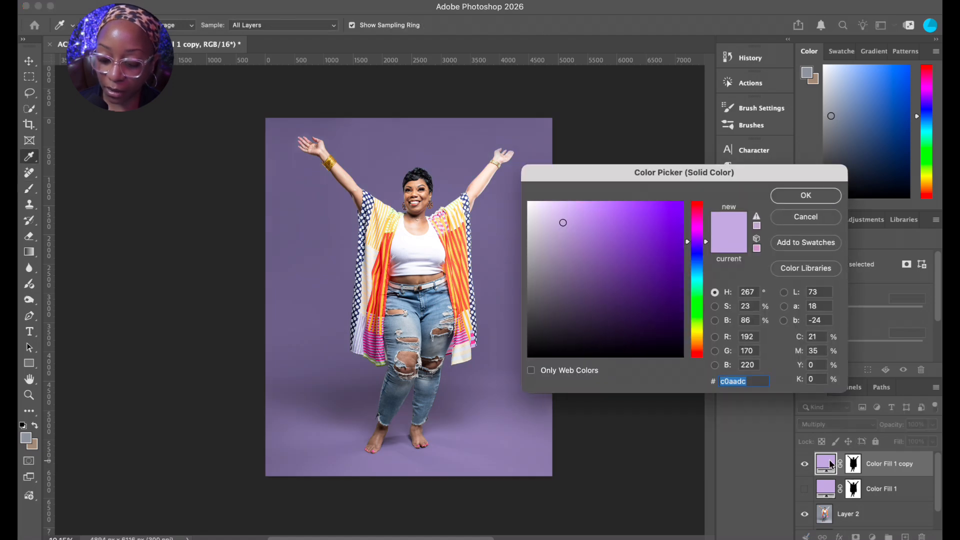
left_click(697, 233)
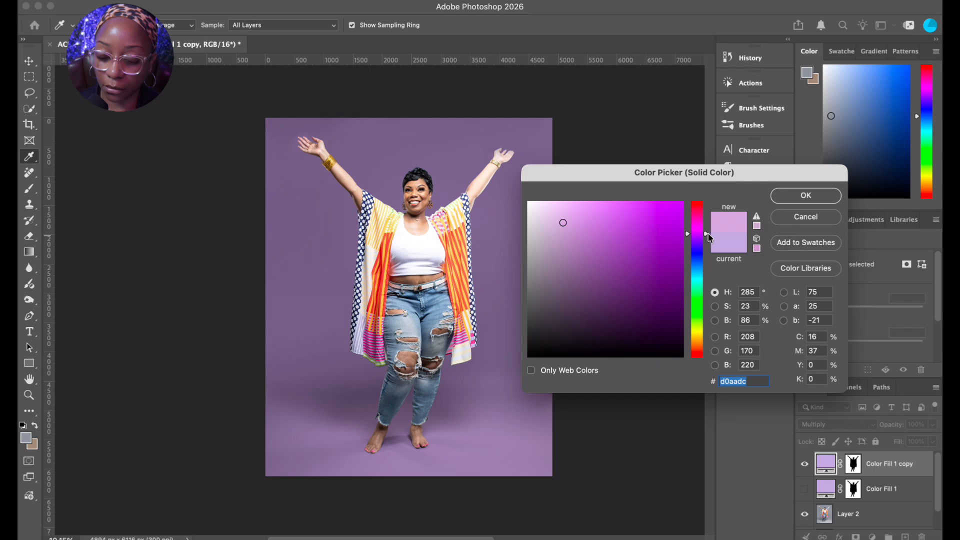
left_click(698, 227)
mouse_move(560, 222)
left_mouse_down()
mouse_move(604, 249)
mouse_move(621, 244)
mouse_move(610, 223)
left_mouse_up()
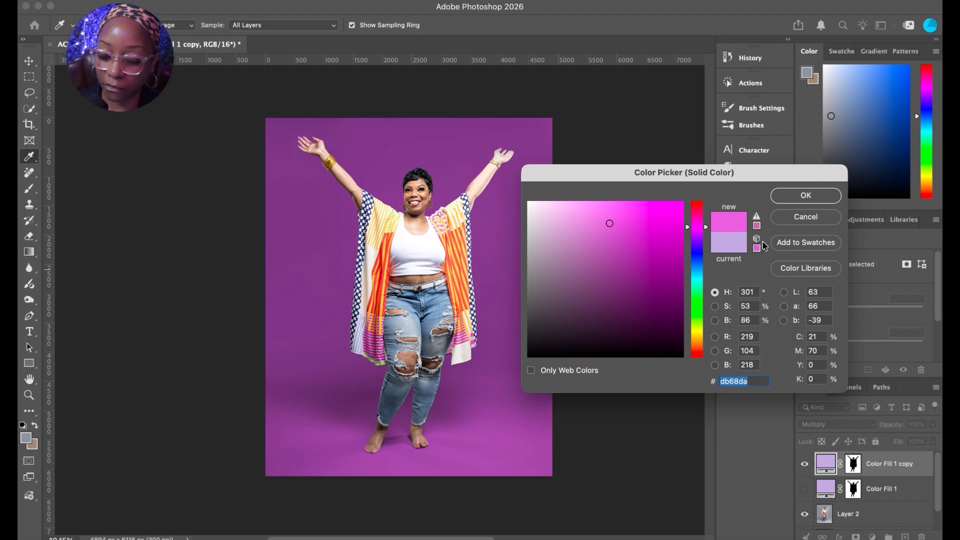
left_click_drag(705, 232, 701, 225)
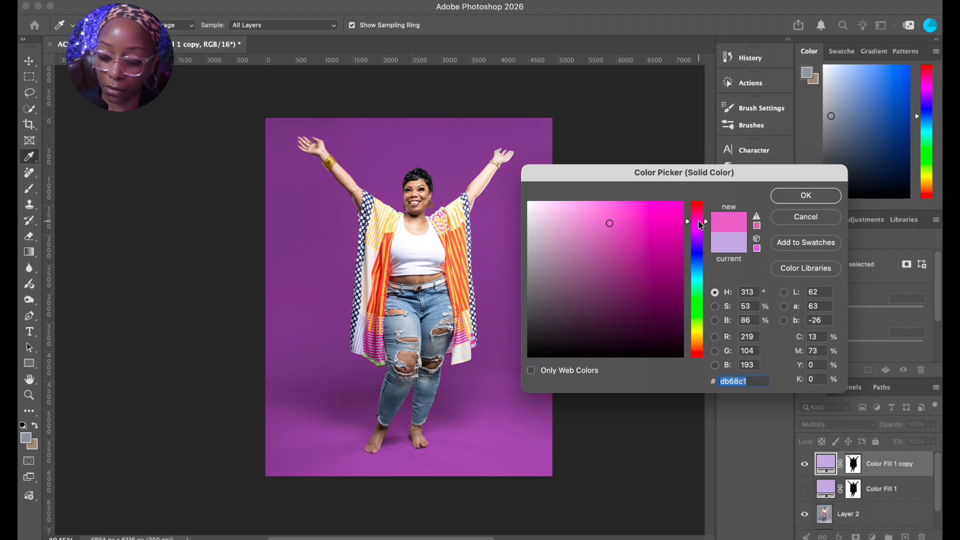
left_click(582, 225)
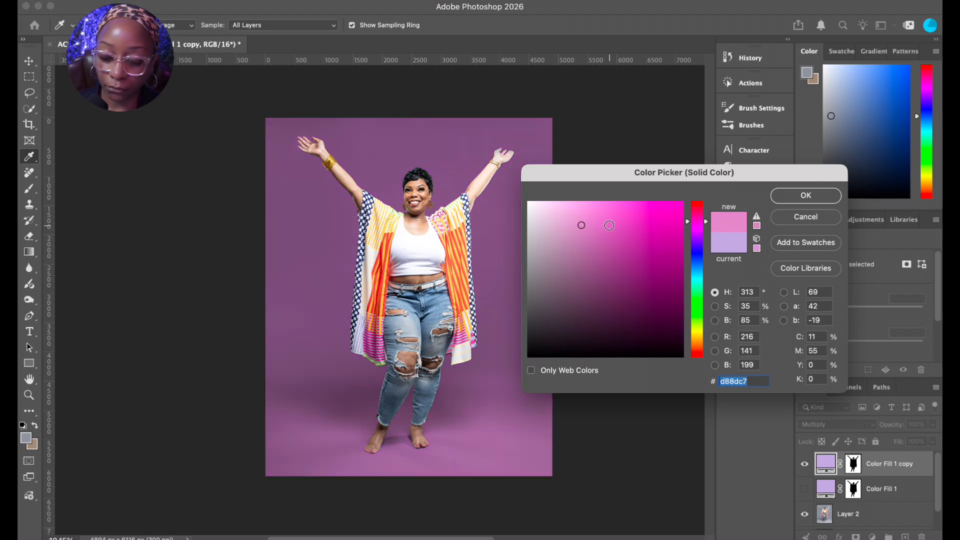
mouse_move(582, 226)
left_mouse_down()
mouse_move(572, 207)
mouse_move(610, 210)
left_mouse_up()
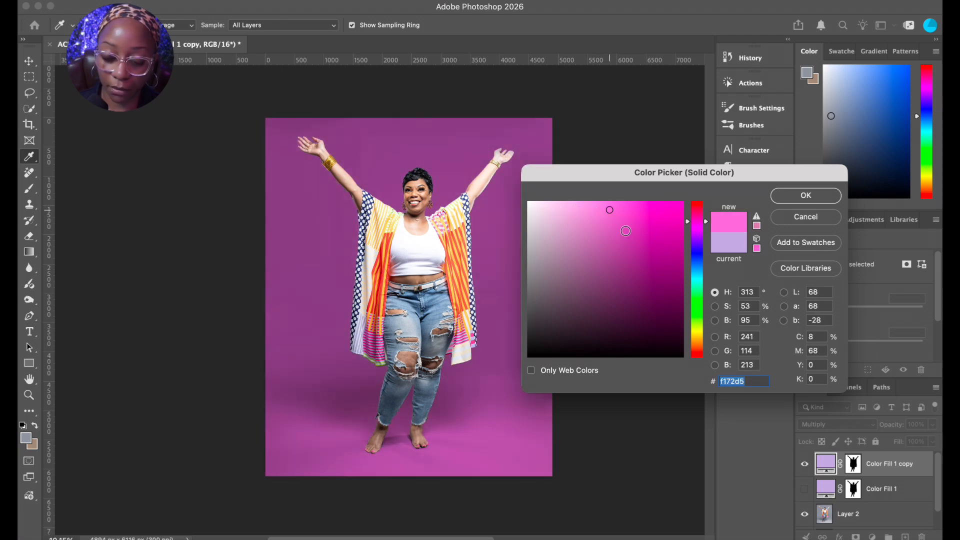
left_click(820, 198)
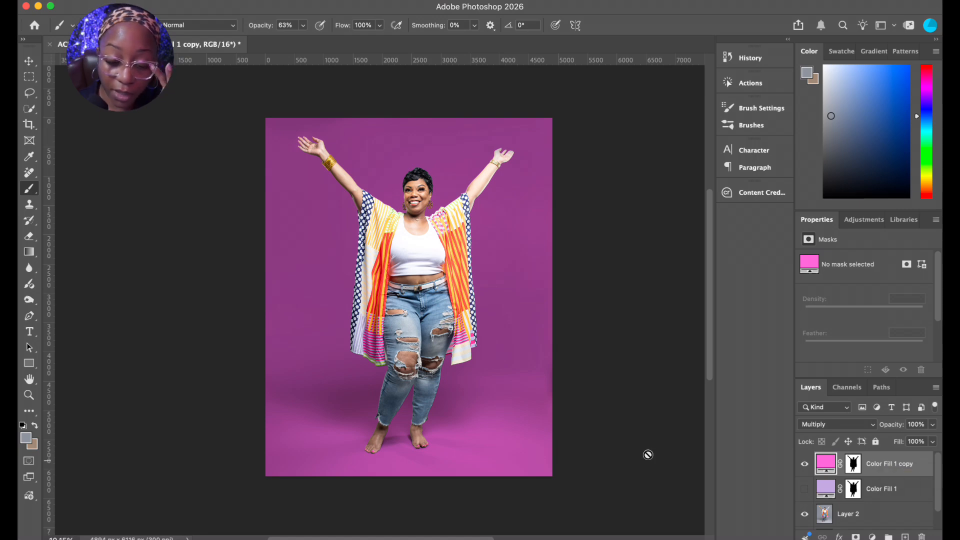
Examine the pink backdrop up close around the kimono hem, jeans and feet, checking the mask edges and floor shadows
scroll(362, 350, "up", 1)
scroll(363, 345, "up", 2)
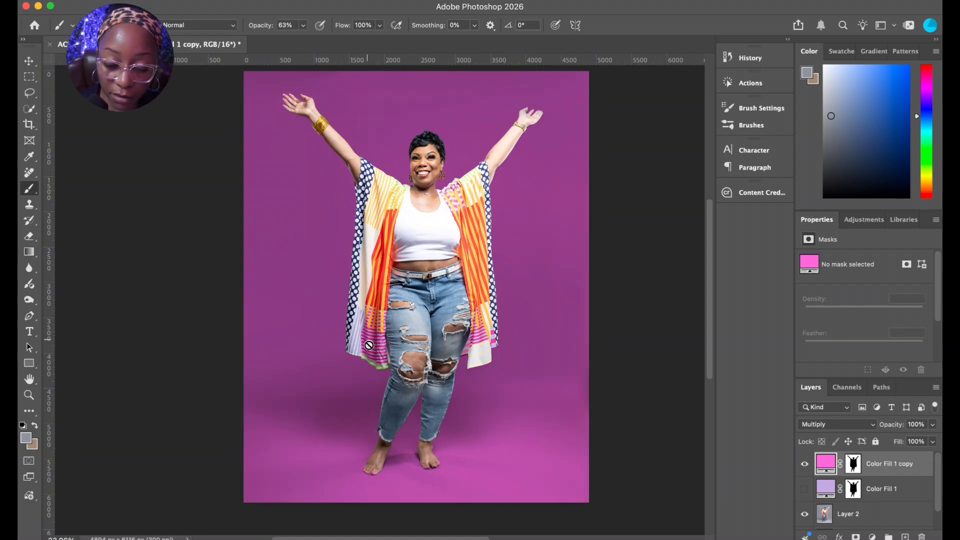
scroll(375, 342, "up", 2)
scroll(380, 339, "up", 10)
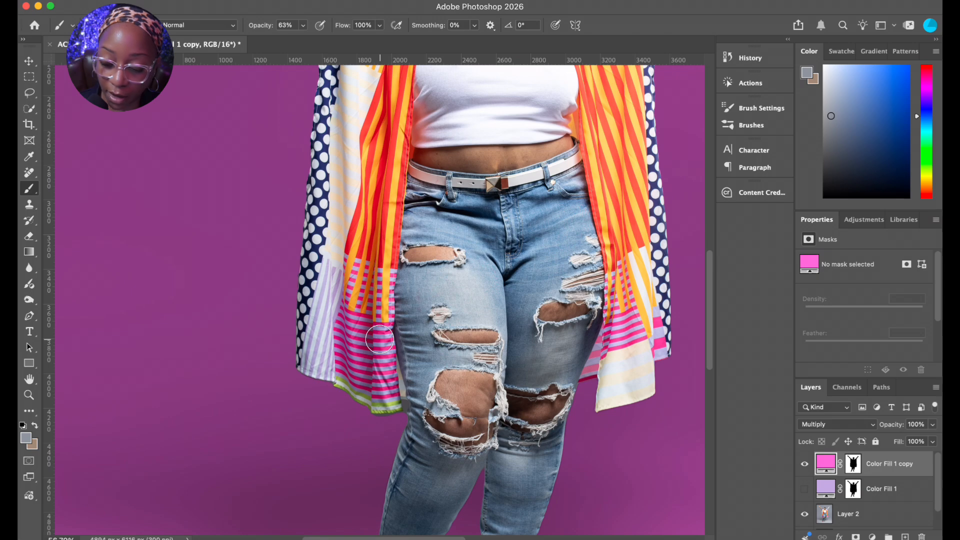
scroll(398, 337, "down", 10)
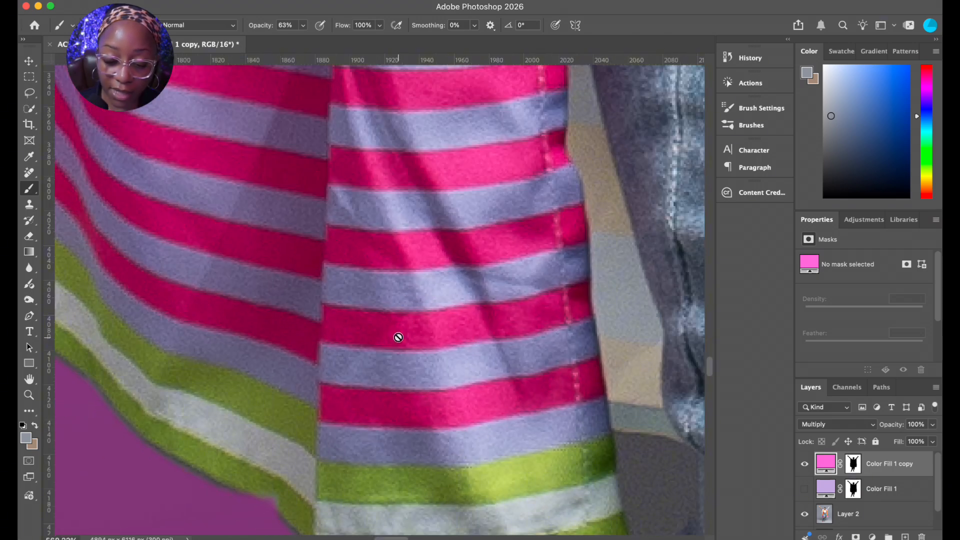
scroll(396, 329, "down", 8)
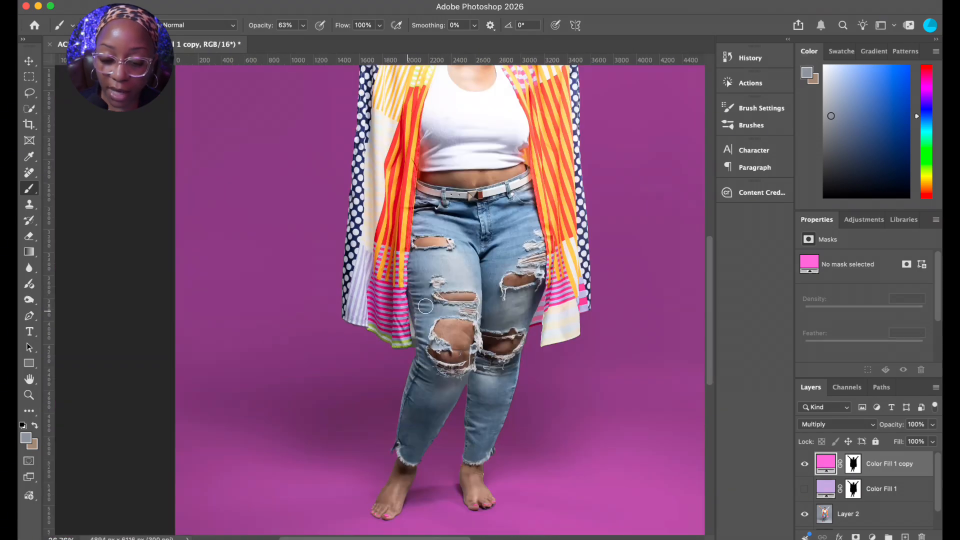
scroll(471, 293, "up", 2)
scroll(472, 293, "up", 6)
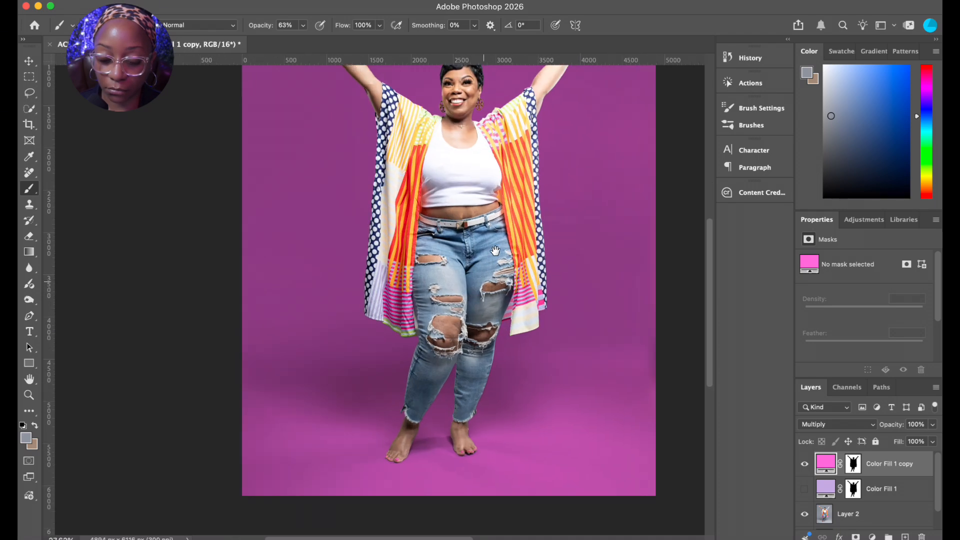
left_click_drag(492, 252, 457, 321)
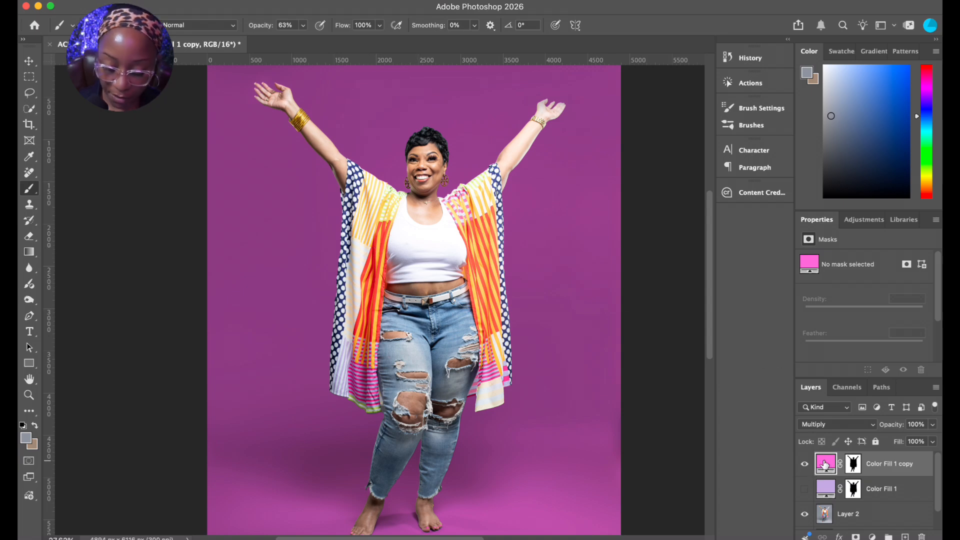
Duplicate the pink fill layer, hiding the original, and recolor the duplicate to yellow #fccd67 sampled from the kimono's shoulder
key("super+j")
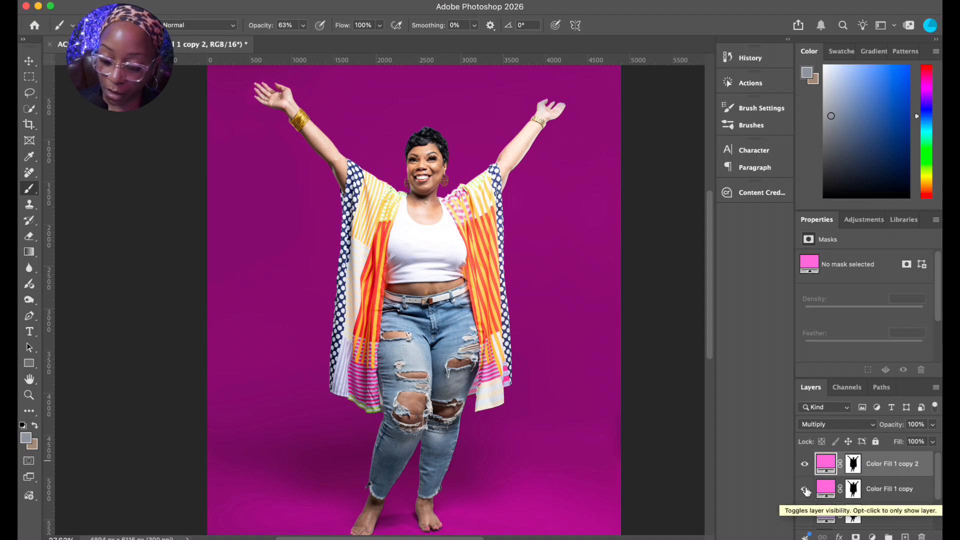
left_click(805, 490)
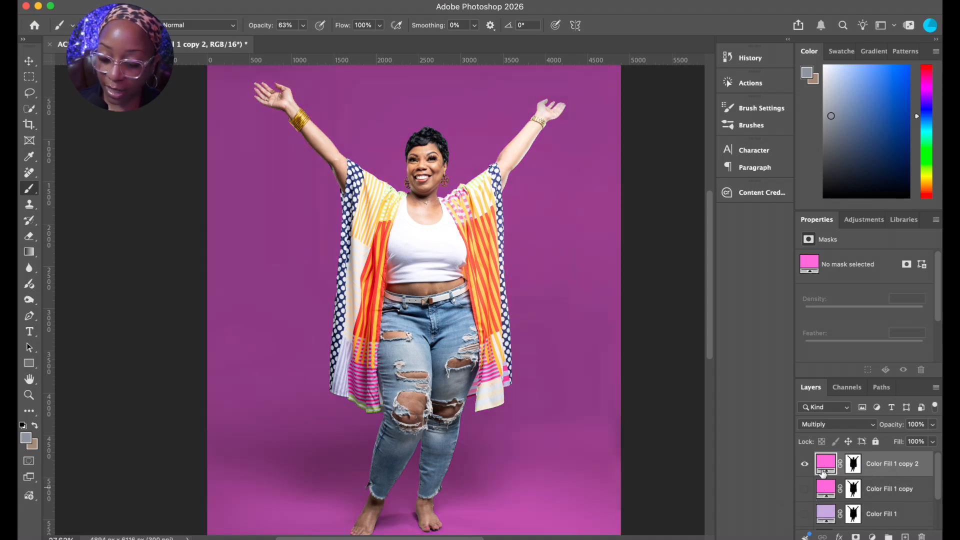
double_click(824, 472)
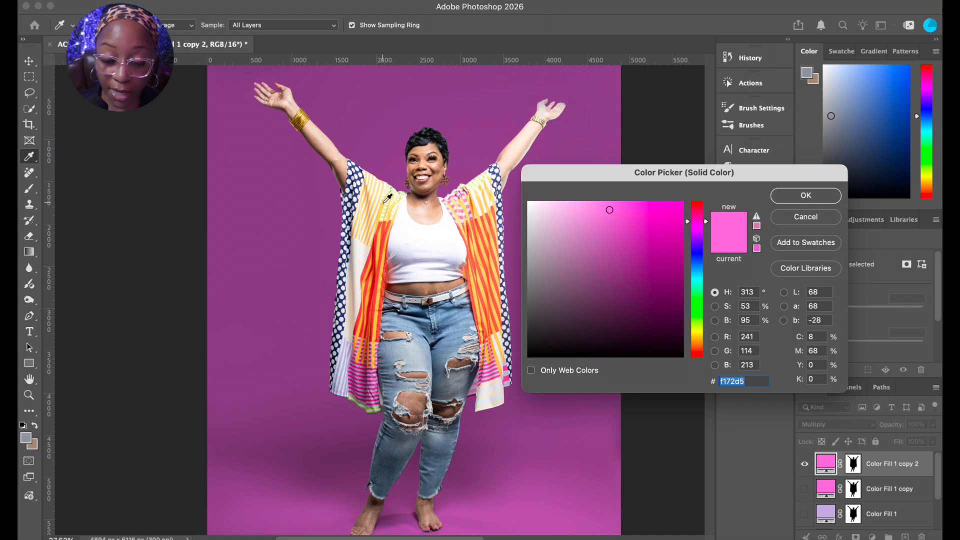
key("alt")
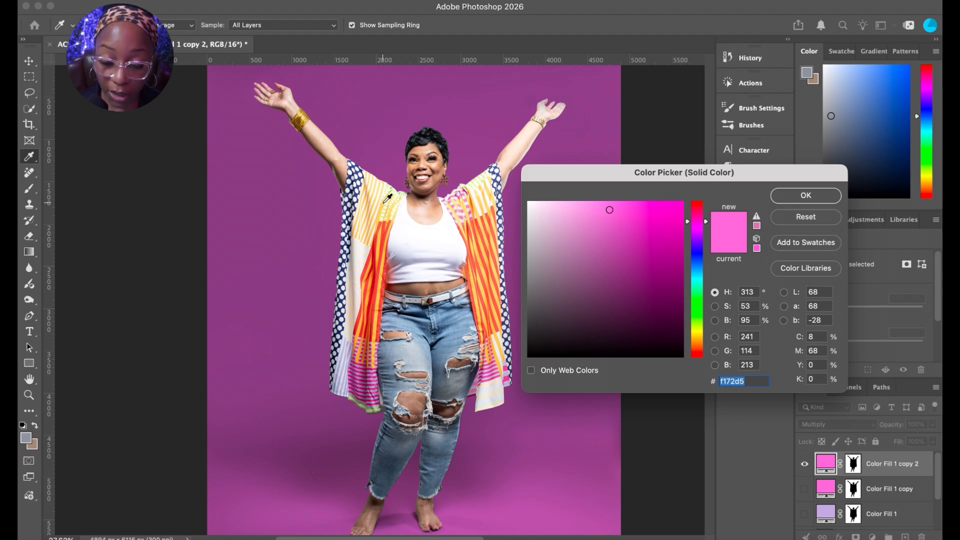
left_click(385, 202)
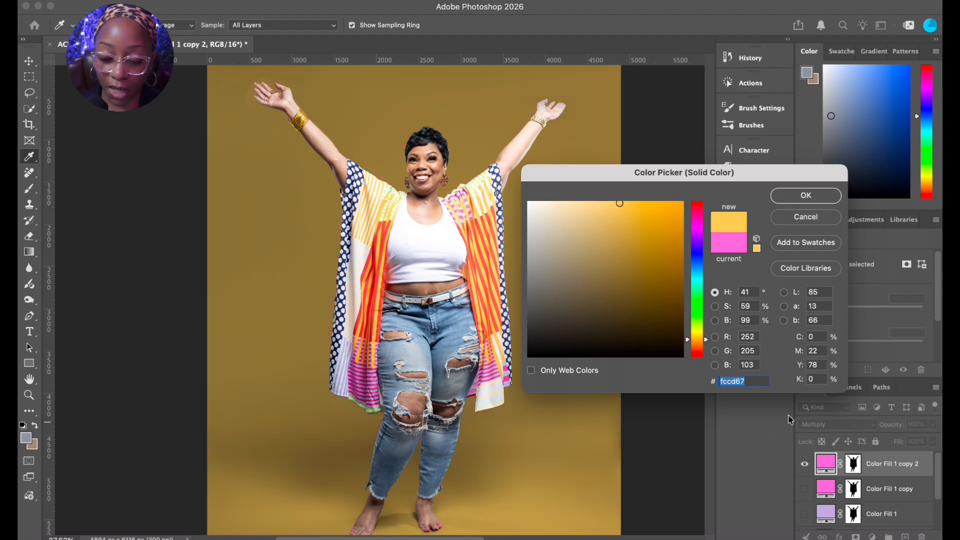
left_click(820, 194)
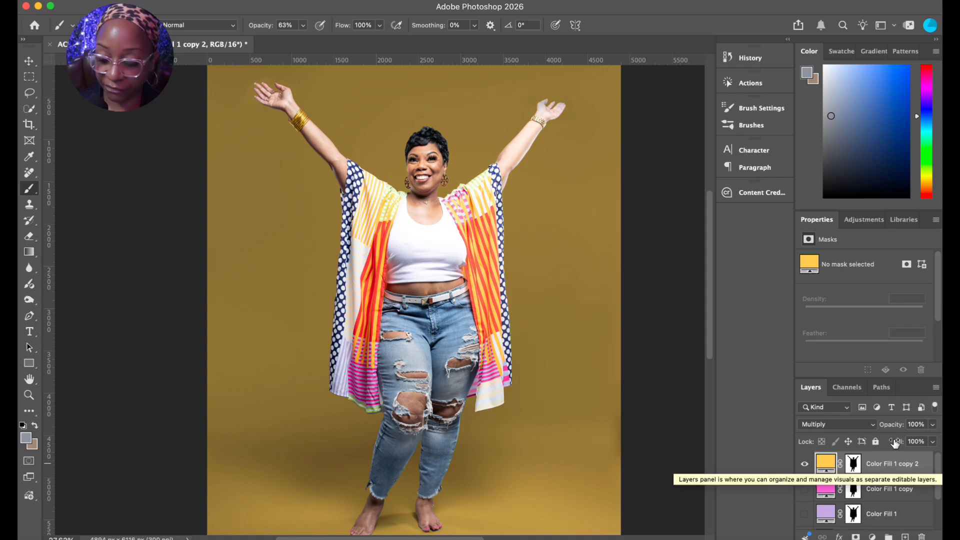
Duplicate the yellow fill layer, hiding the original, and recolor the duplicate to light green #b8eea9
key("super+j")
left_click(805, 491)
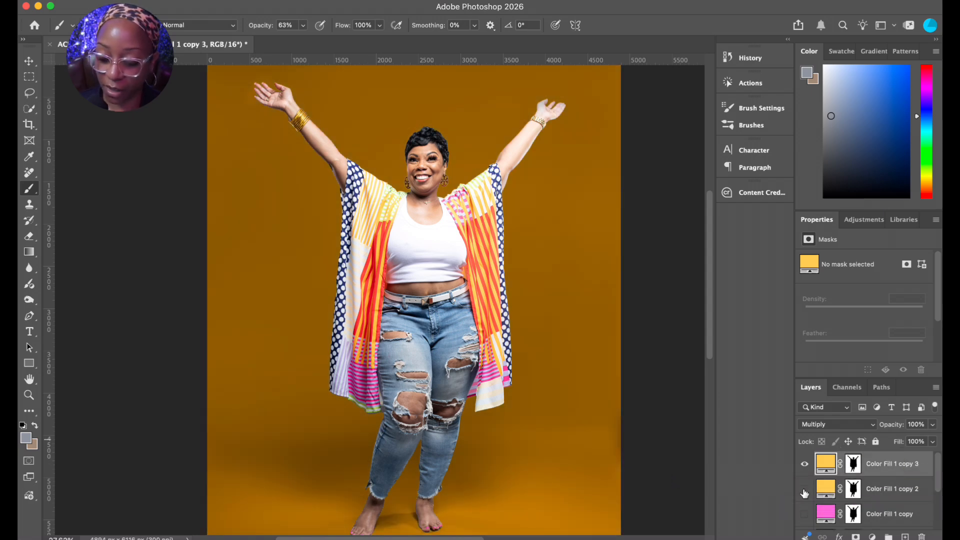
double_click(826, 463)
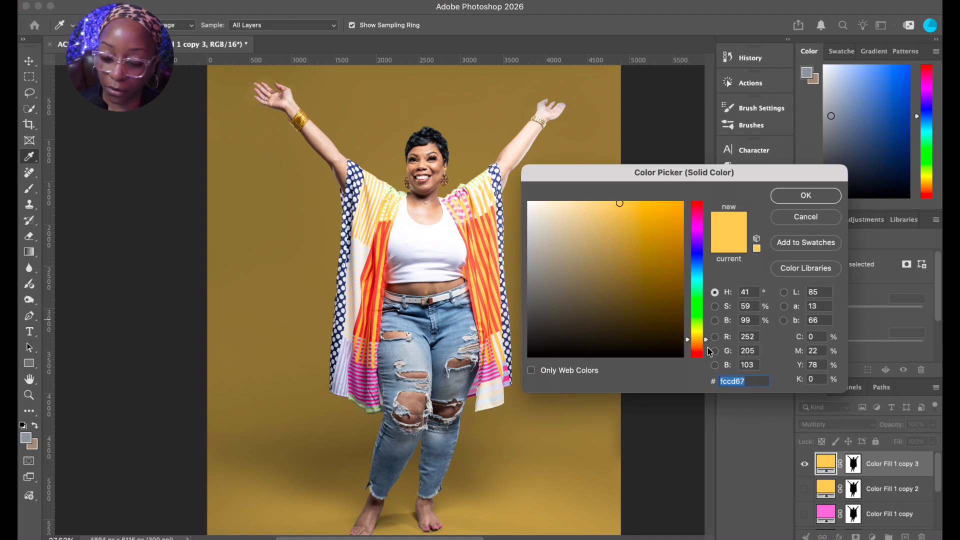
left_click(700, 303)
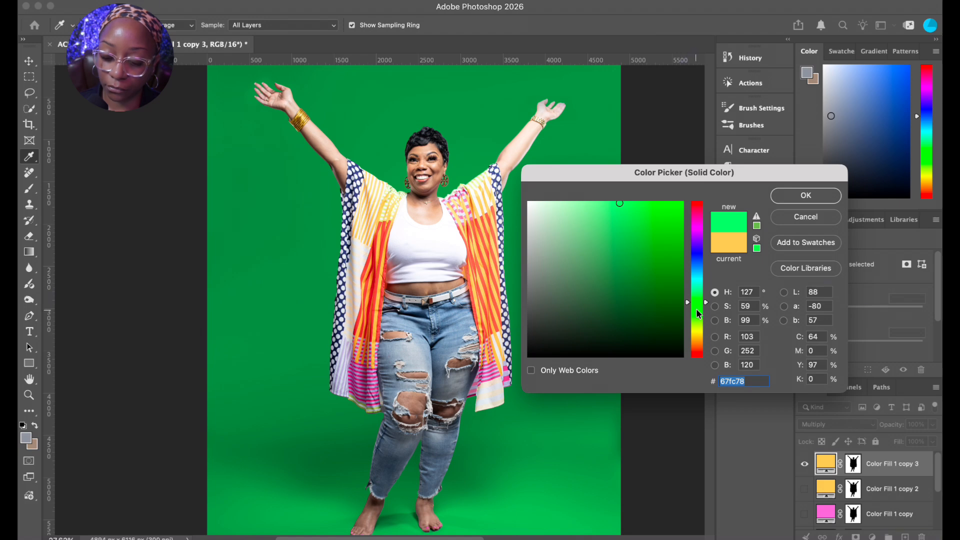
left_click(698, 310)
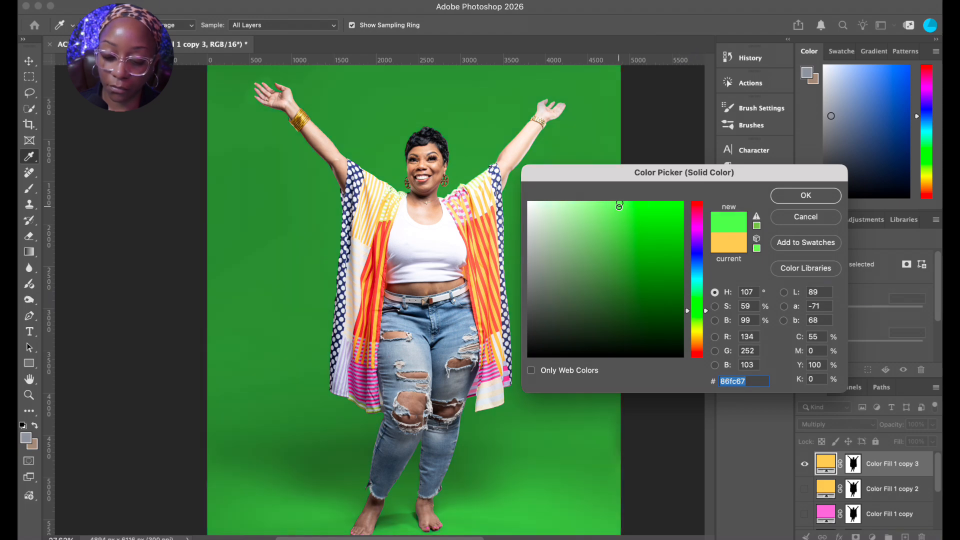
mouse_move(619, 205)
left_mouse_down()
mouse_move(569, 218)
mouse_move(573, 211)
left_mouse_up()
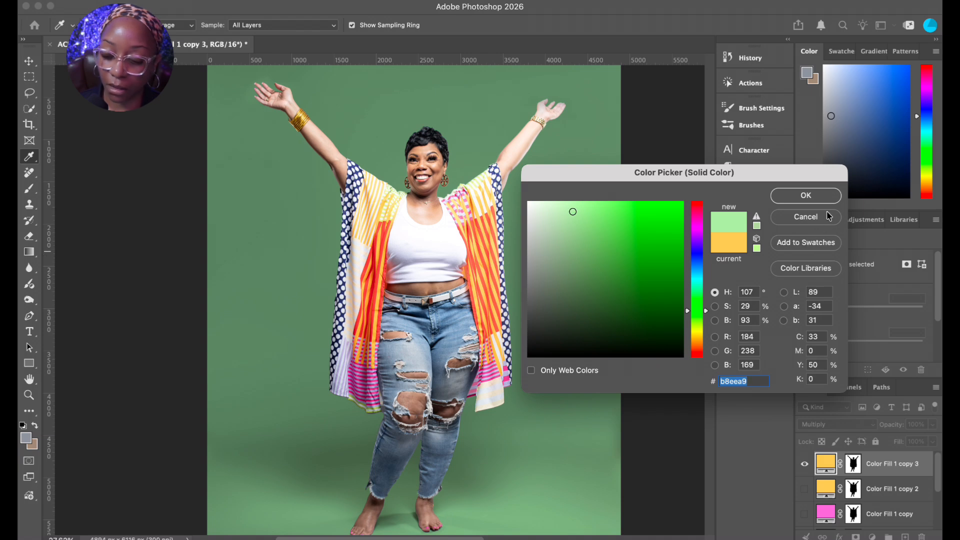
left_click(805, 196)
scroll(521, 326, "down", 2)
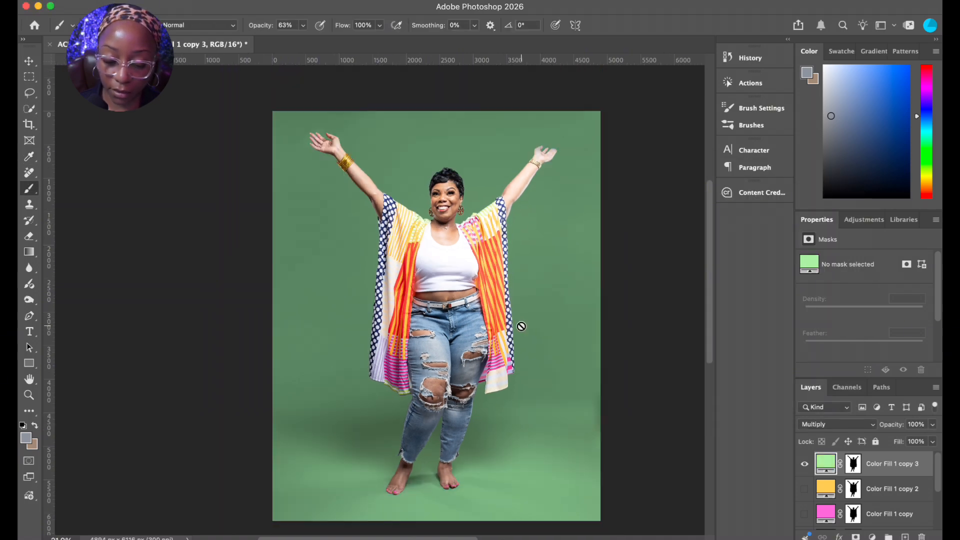
scroll(502, 306, "down", 2)
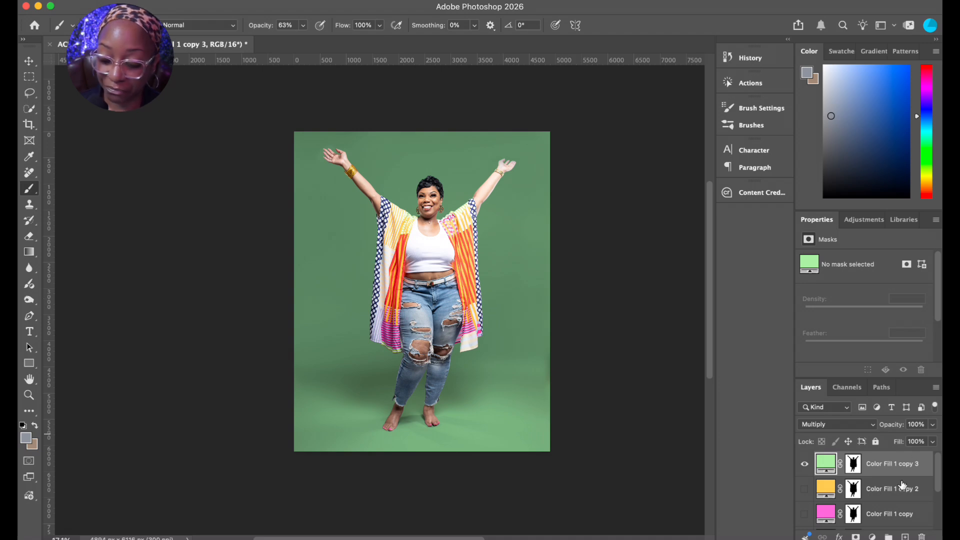
scroll(825, 490, "down", 1)
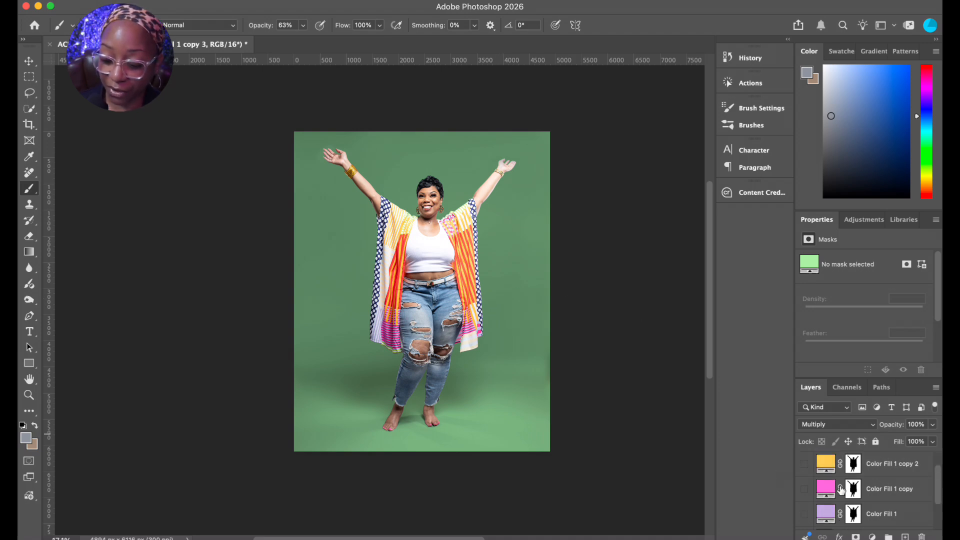
Hide the green fill layer and compare the yellow, pink and lavender backdrops one at a time, ending with only the lavender fill shown
scroll(839, 490, "up", 1)
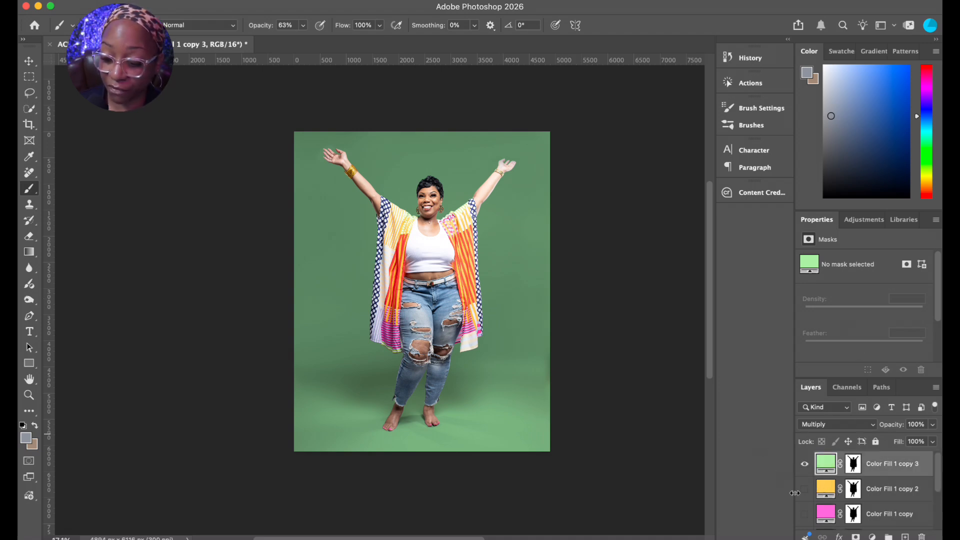
left_click(804, 465)
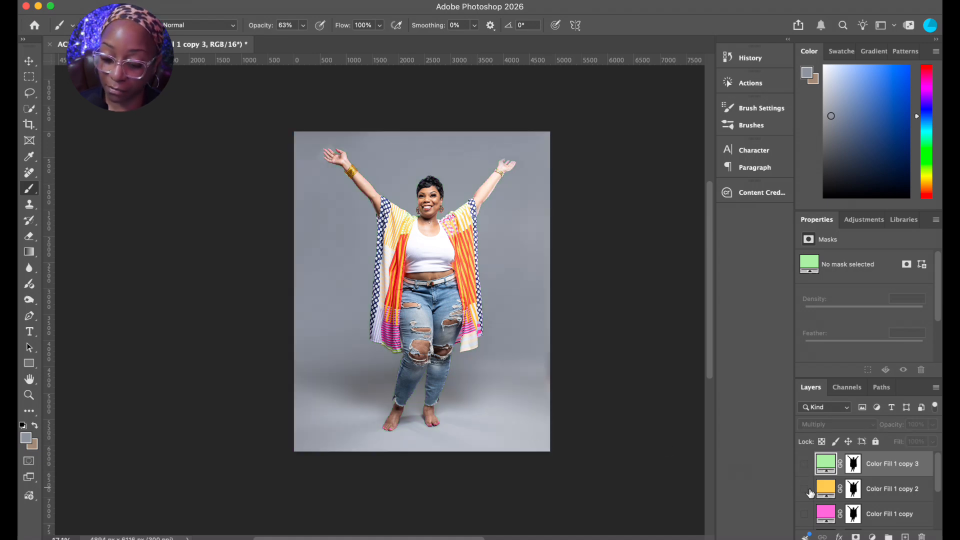
left_click(805, 490)
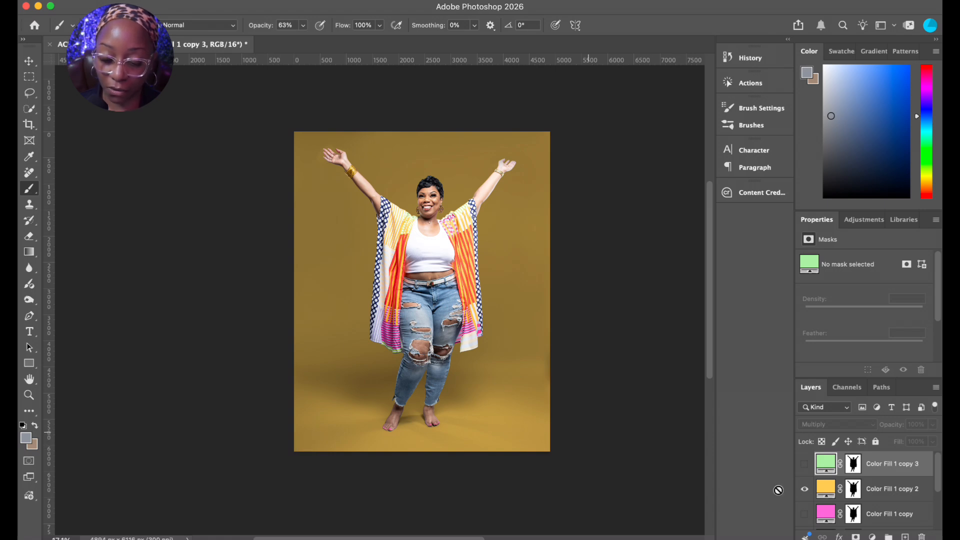
left_click(804, 494)
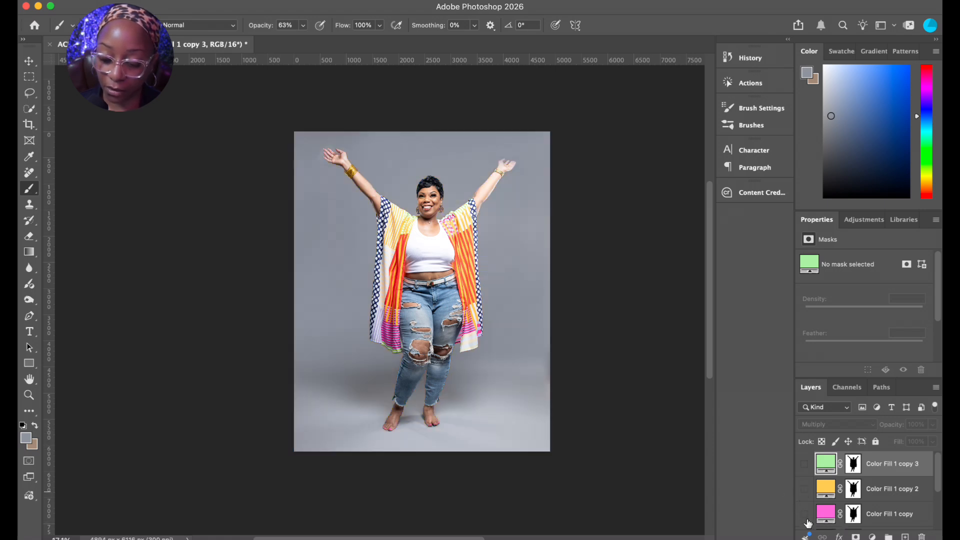
left_click(804, 517)
scroll(876, 510, "down", 2)
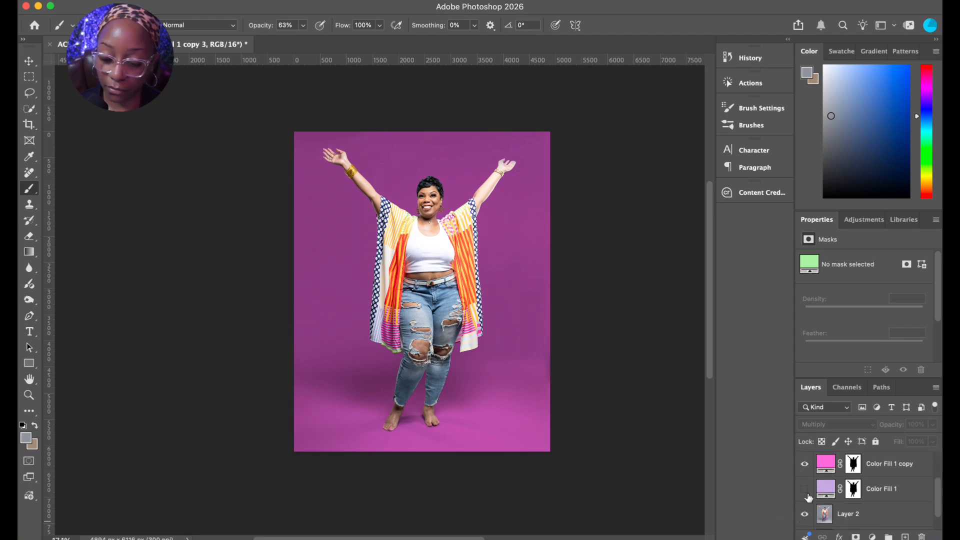
left_click(805, 465)
left_click(804, 490)
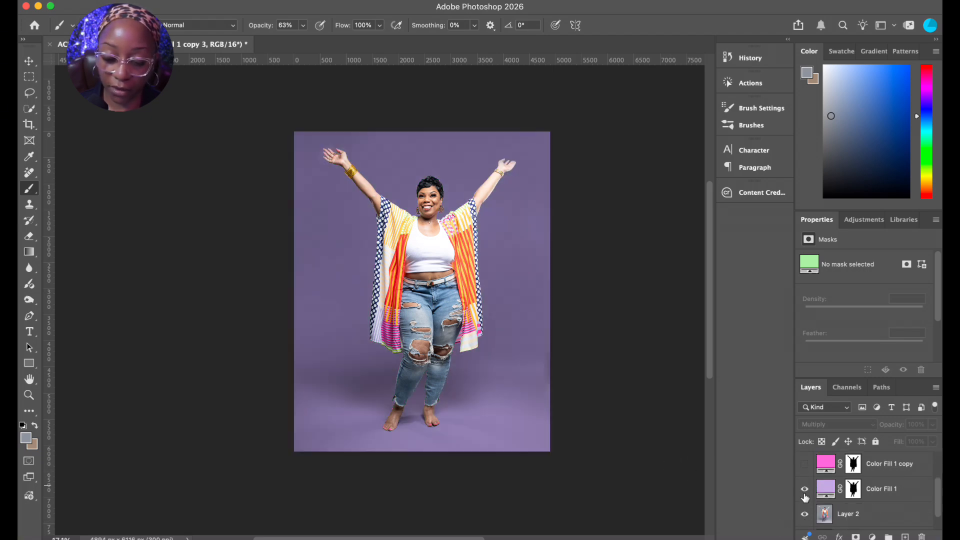
scroll(860, 481, "down", 1)
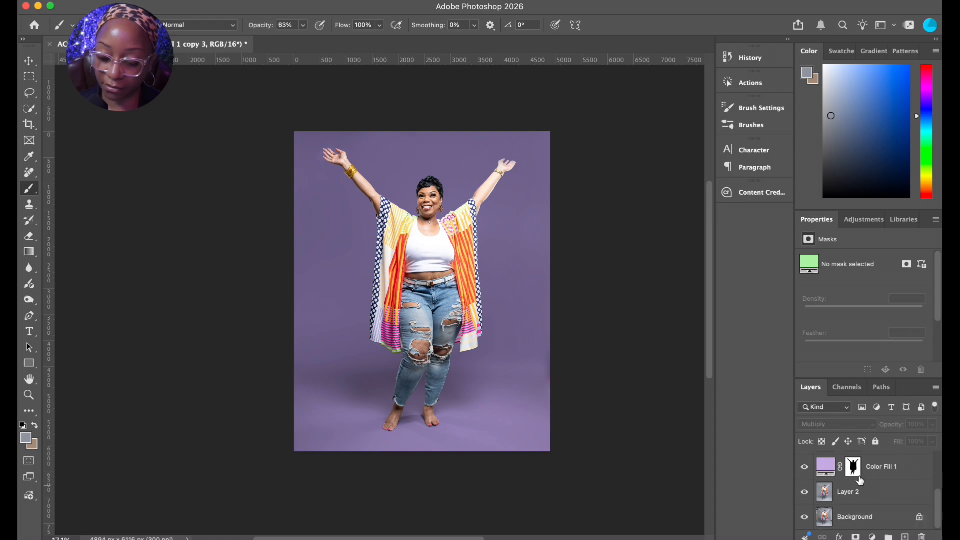
scroll(860, 481, "up", 2)
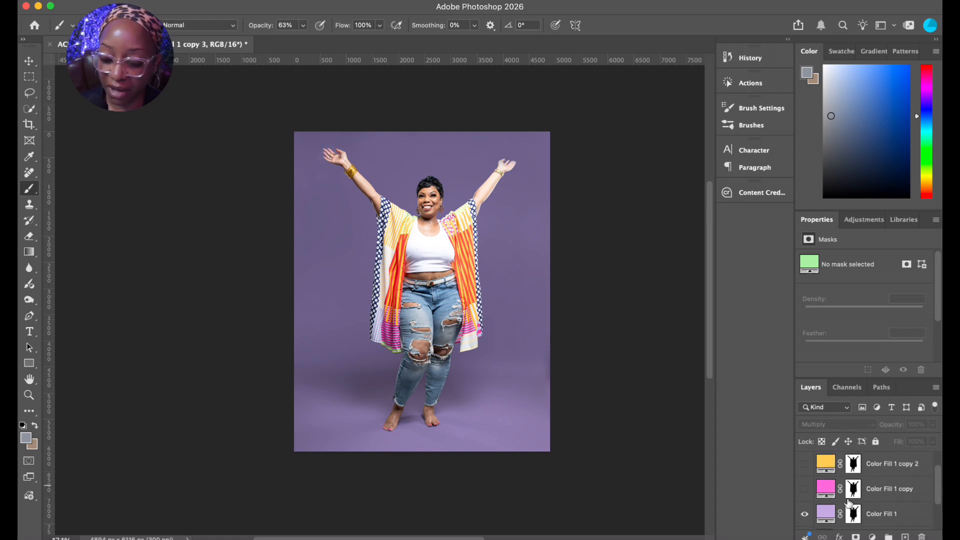
scroll(849, 503, "up", 1)
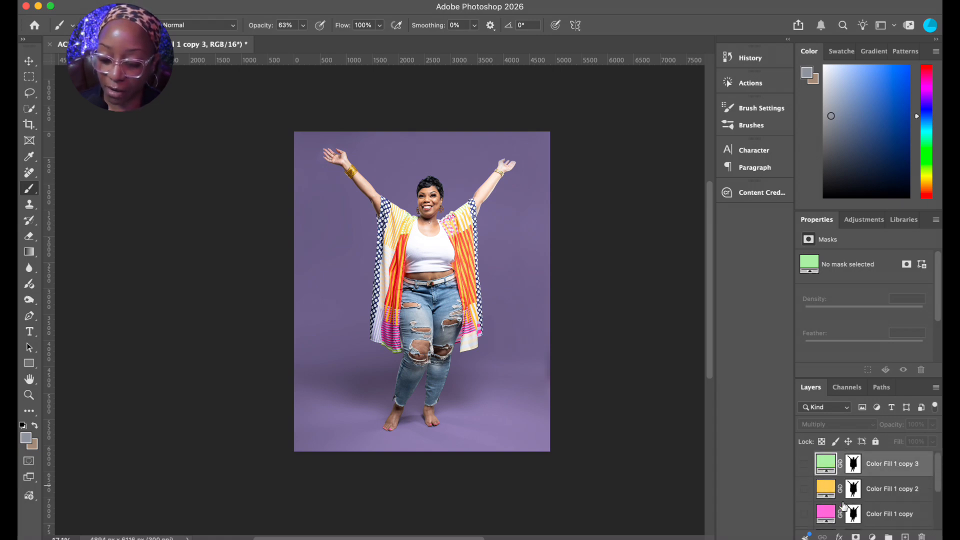
scroll(850, 503, "down", 1)
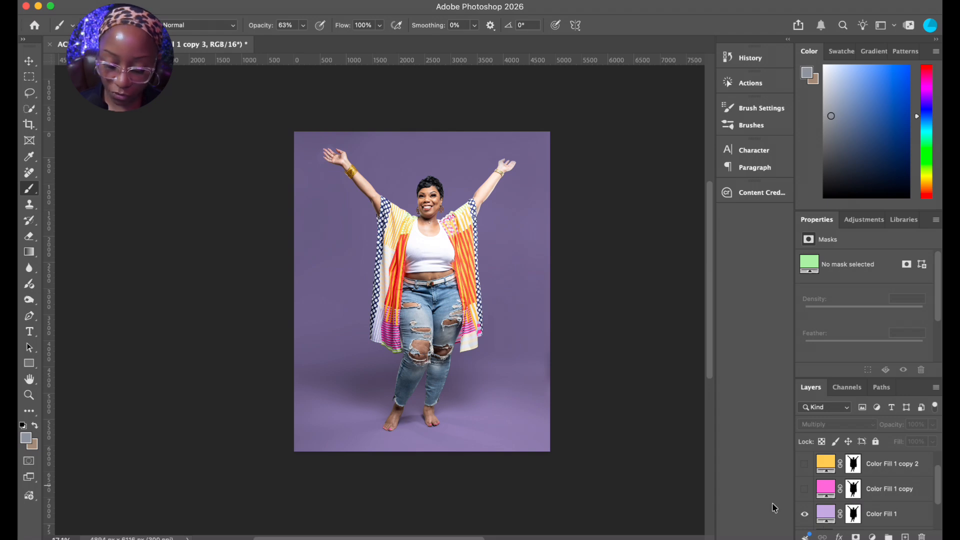
Duplicate the light green fill layer, hide the lavender Color Fill 1 layer and show the new duplicate
scroll(772, 502, "up", 1)
key("super+j")
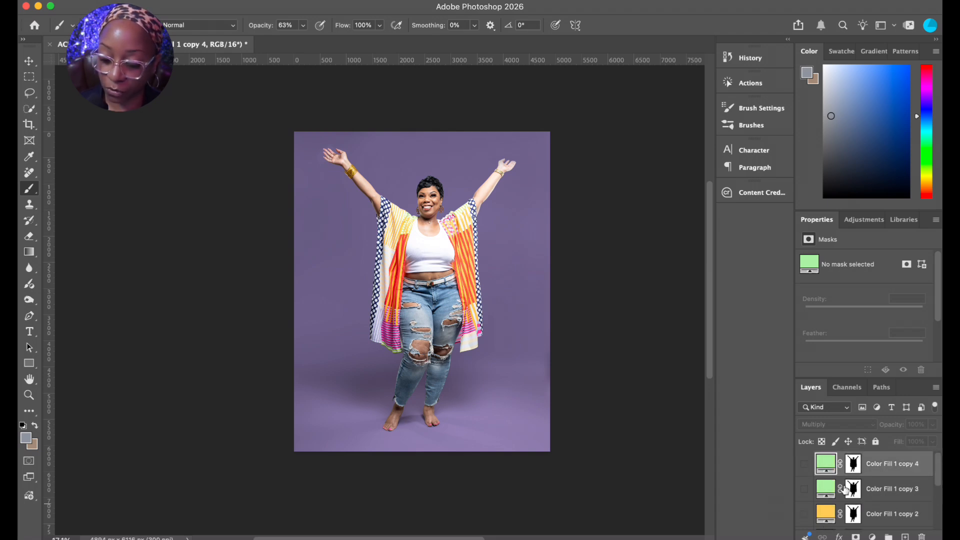
scroll(812, 483, "down", 3)
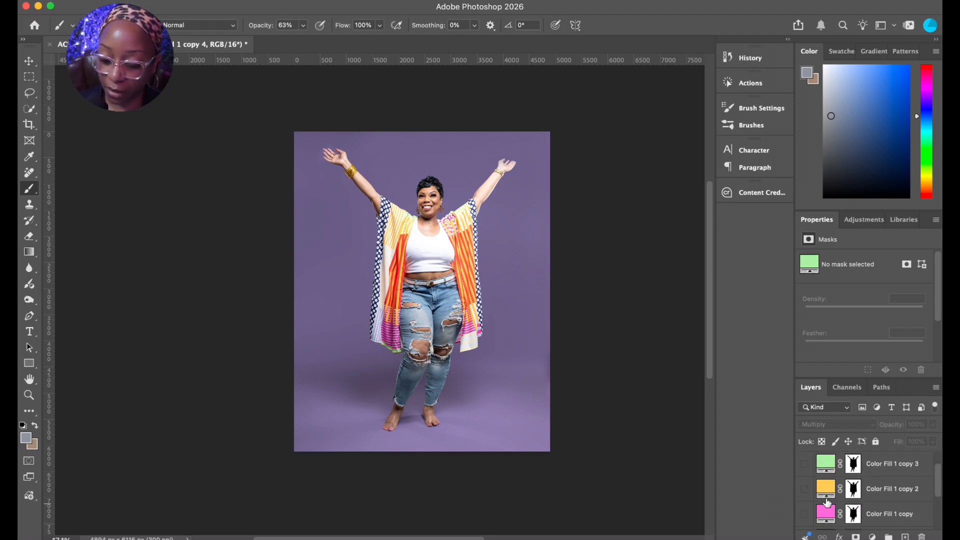
left_click(804, 495)
scroll(820, 495, "up", 3)
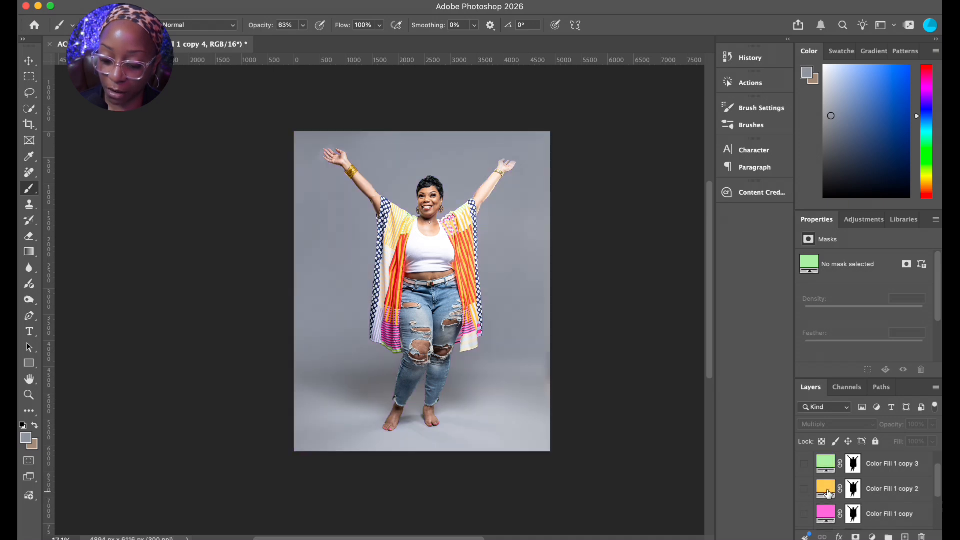
left_click(805, 464)
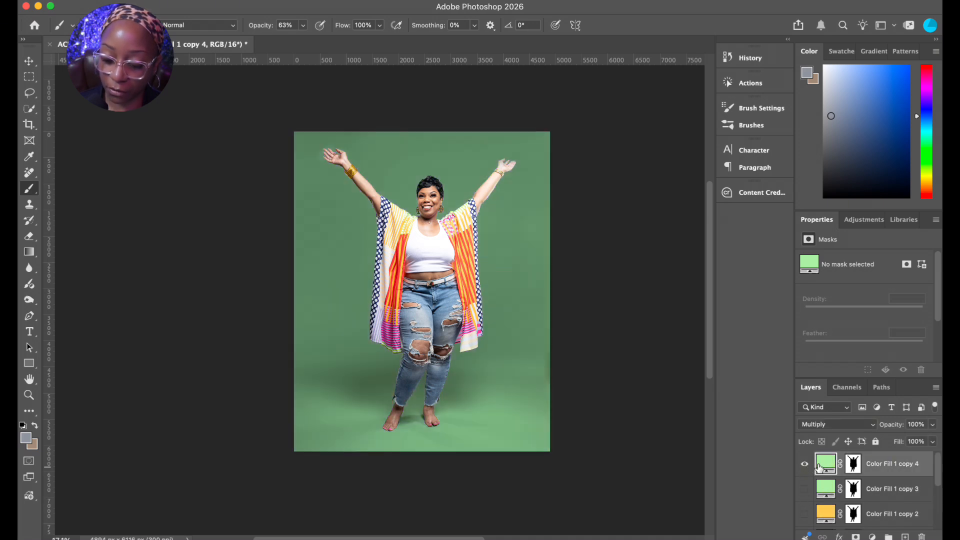
Recolor the Color Fill 1 copy 4 layer to light blue #a9beee
double_click(826, 463)
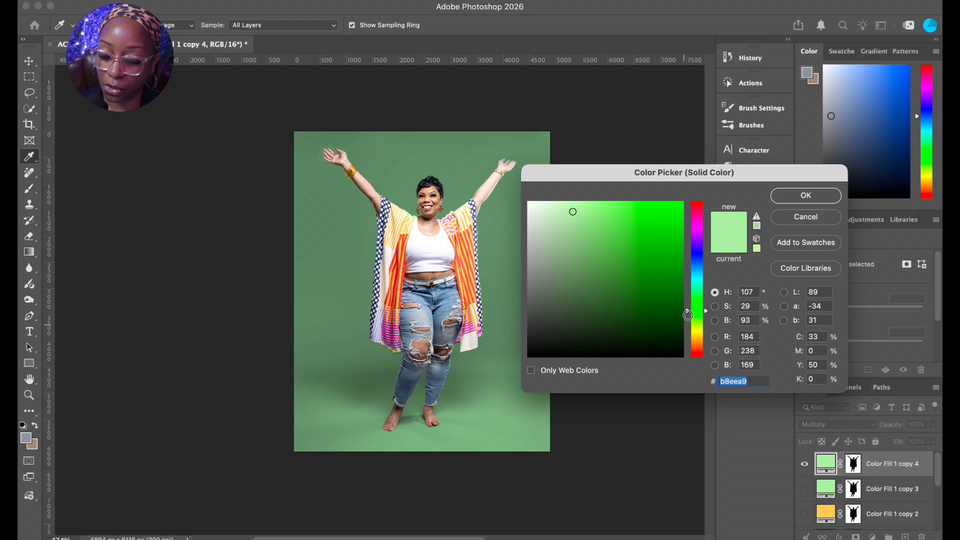
left_click(699, 261)
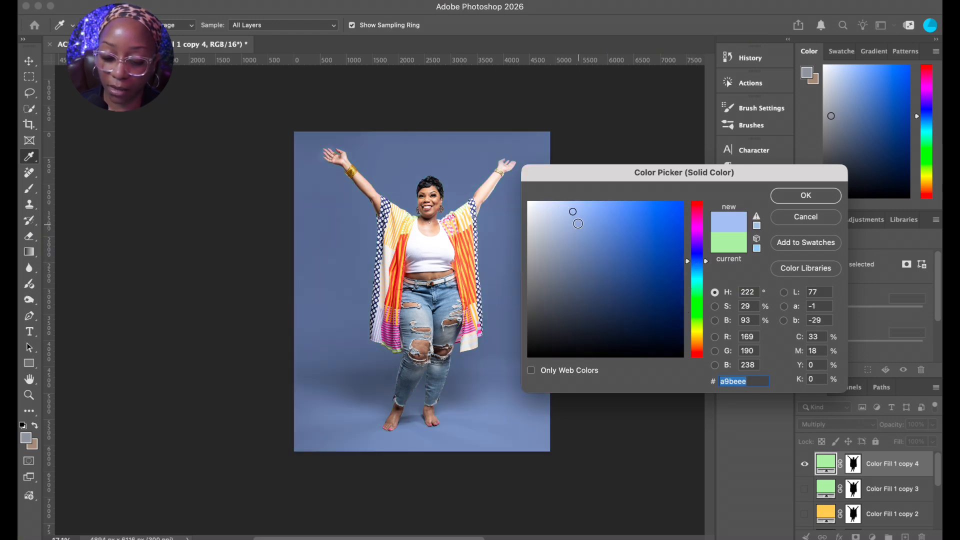
left_click(828, 200)
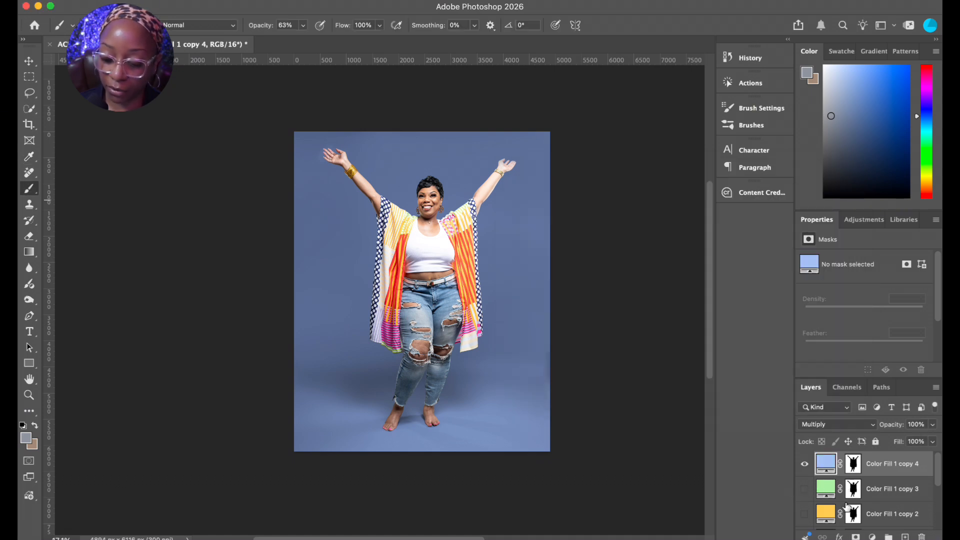
Compare the blue backdrop with the original gray one by toggling the blue fill layer's visibility, leaving it hidden
scroll(845, 507, "down", 1)
scroll(844, 510, "down", 1)
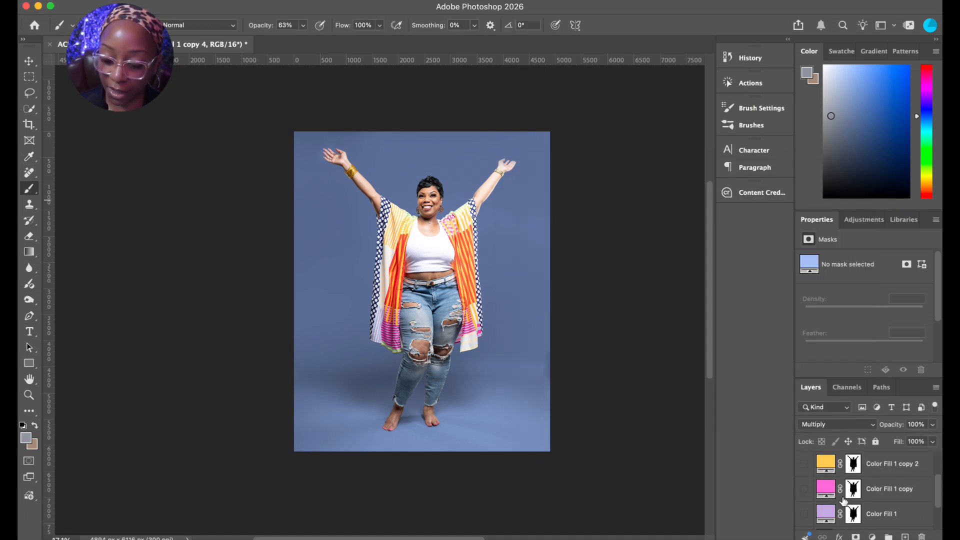
scroll(840, 500, "up", 2)
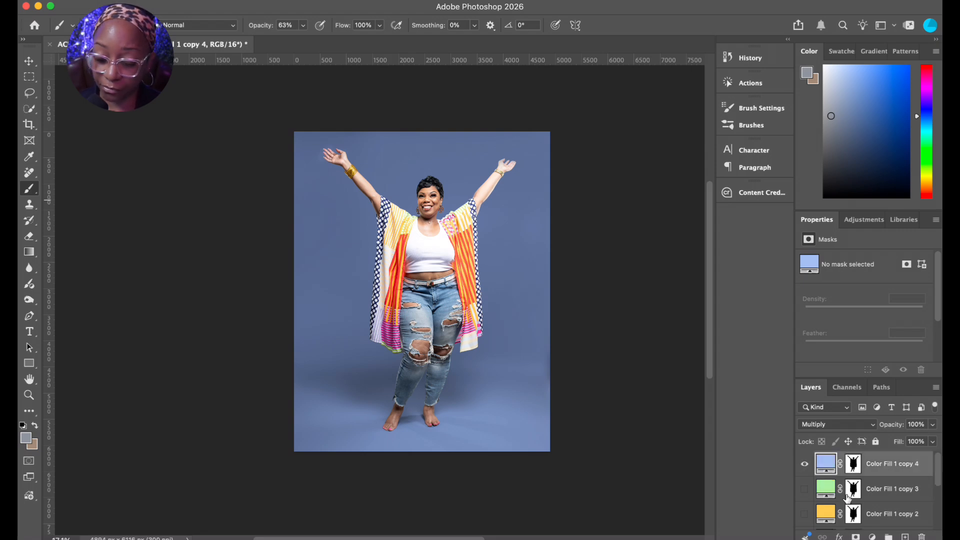
left_click(804, 464)
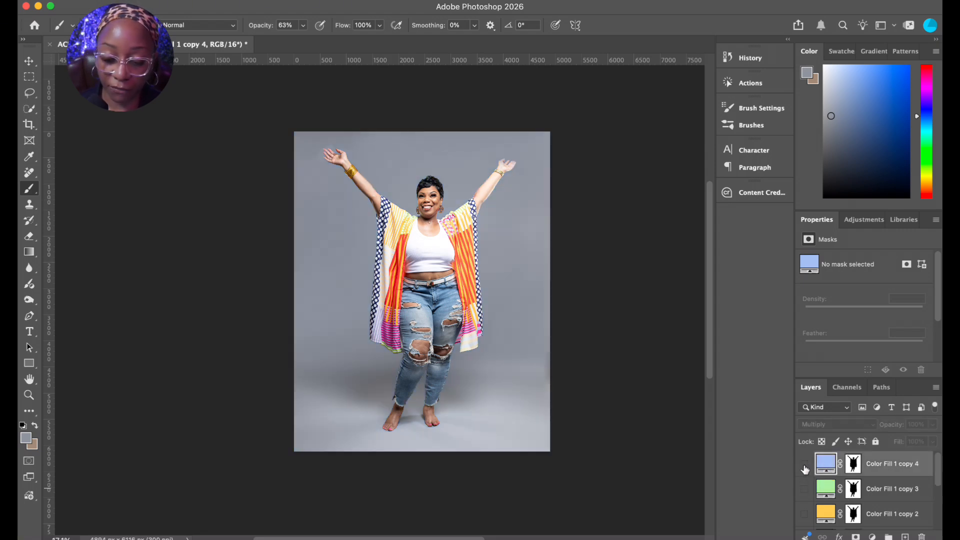
left_click(805, 465)
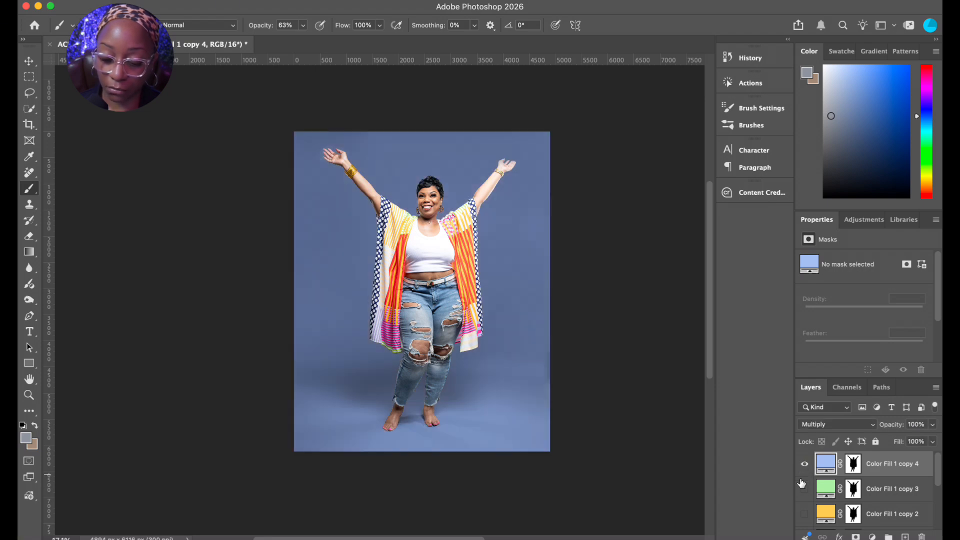
left_click(804, 465)
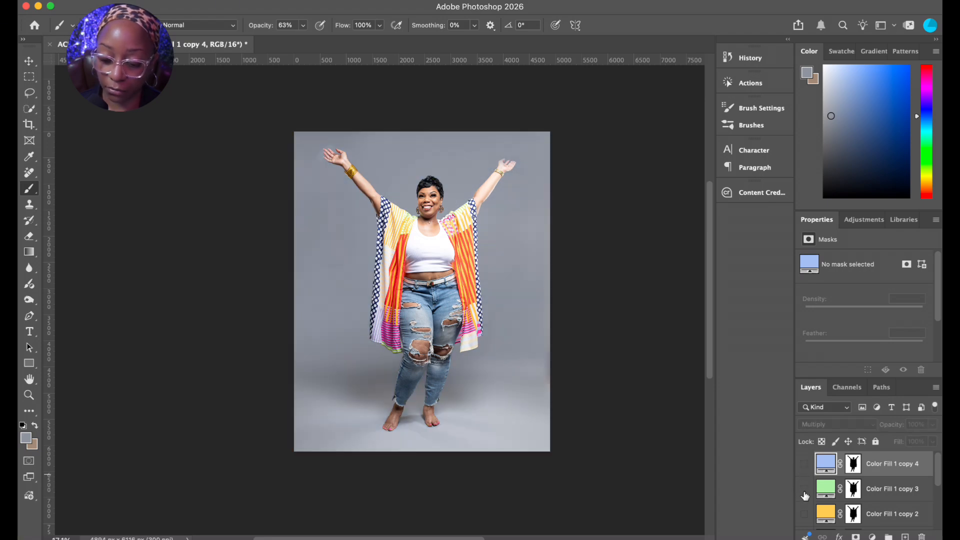
Preview the green, yellow, pink and lavender backdrop variants one at a time, leaving only the lavender fill layer shown
left_click(805, 493)
left_click(805, 493)
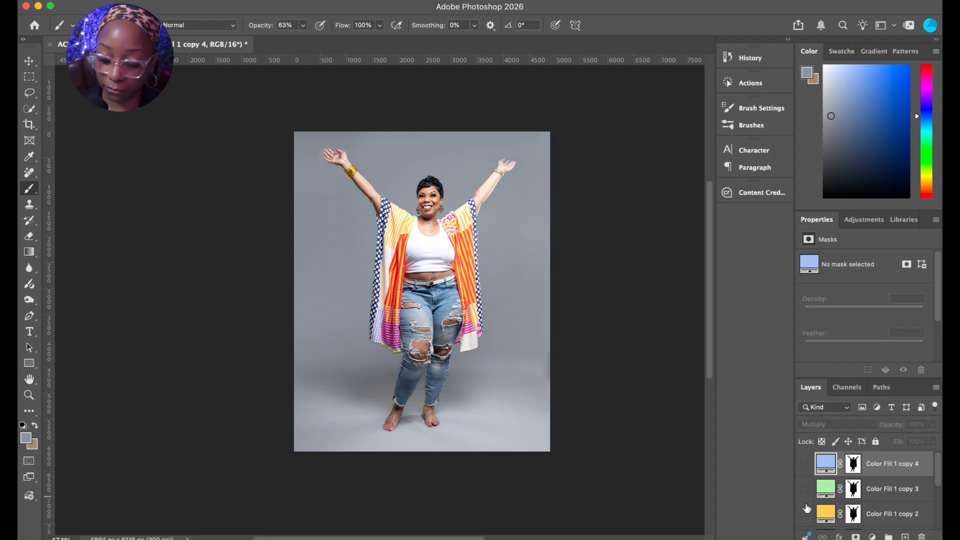
left_click(805, 515)
scroll(814, 493, "down", 1)
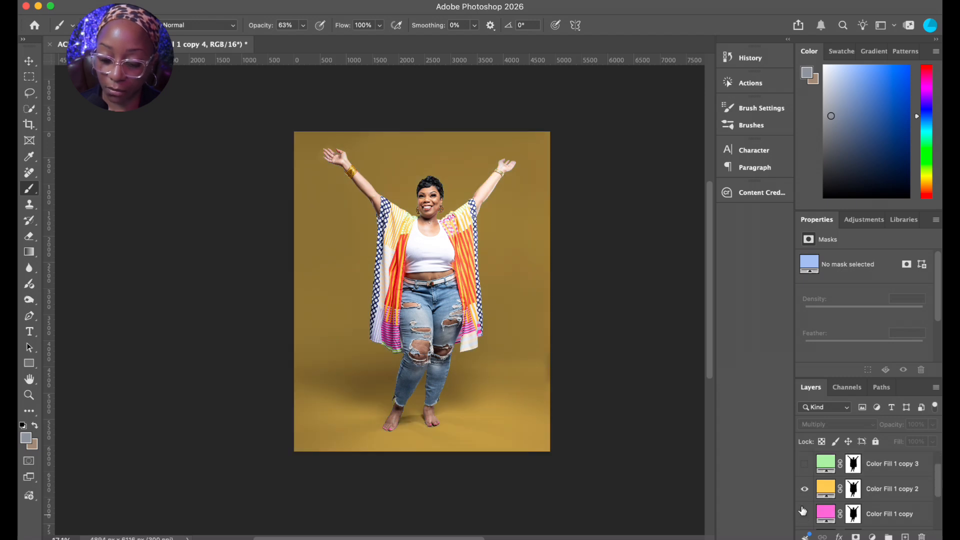
left_click(804, 492)
left_click(805, 514)
scroll(820, 500, "down", 3)
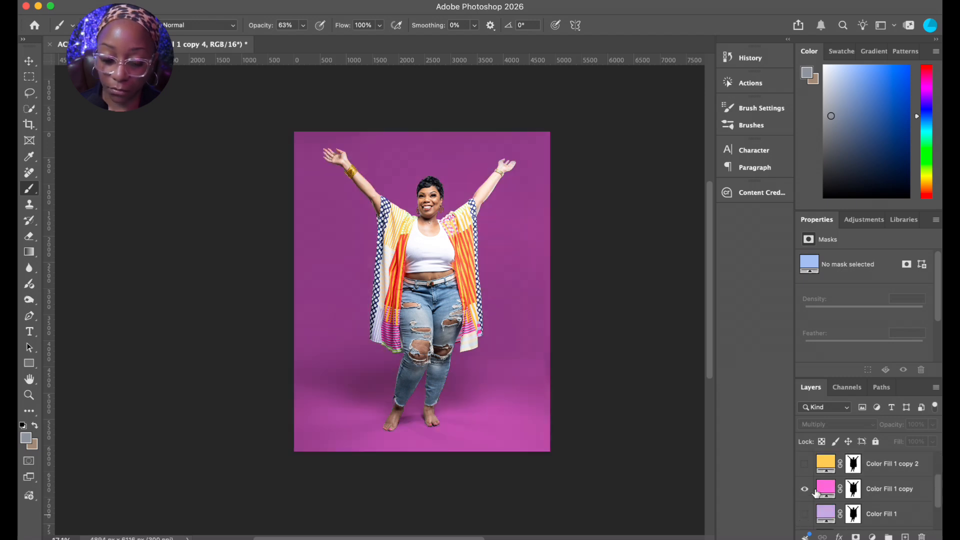
scroll(808, 490, "up", 1)
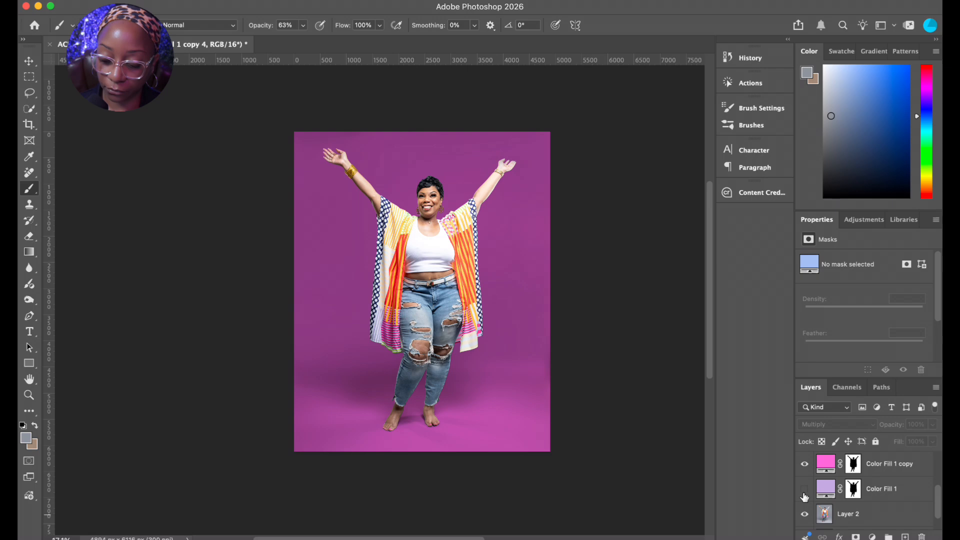
left_click(805, 489)
left_click(806, 469)
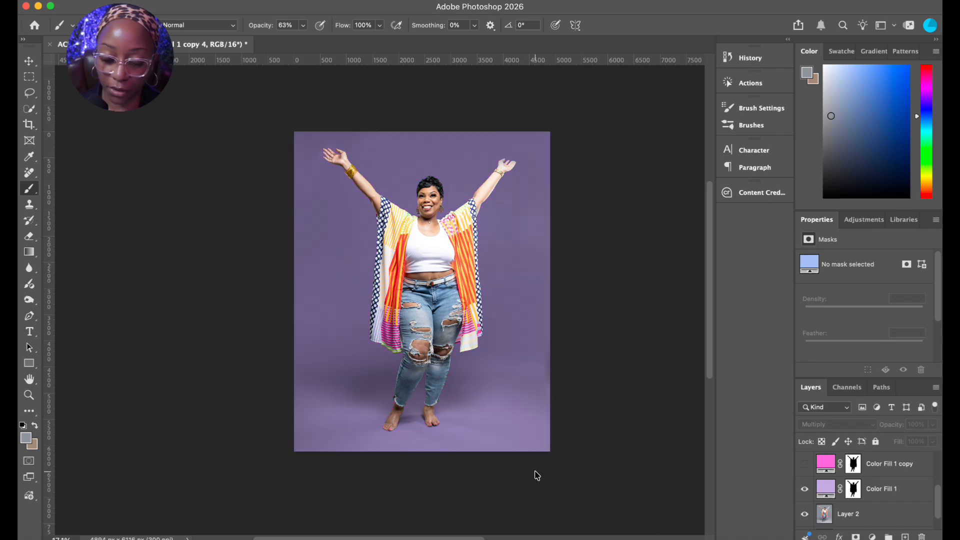